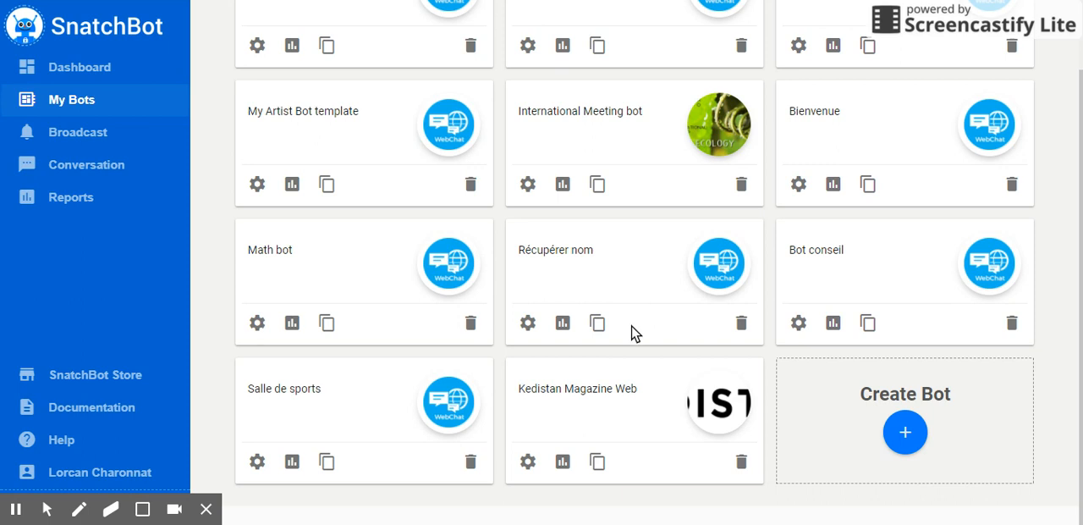
# Step: Open the Kedistan Magazine Web bot for editing and select its "Derniers articles" interaction
pyautogui.scroll(1, 631, 317)
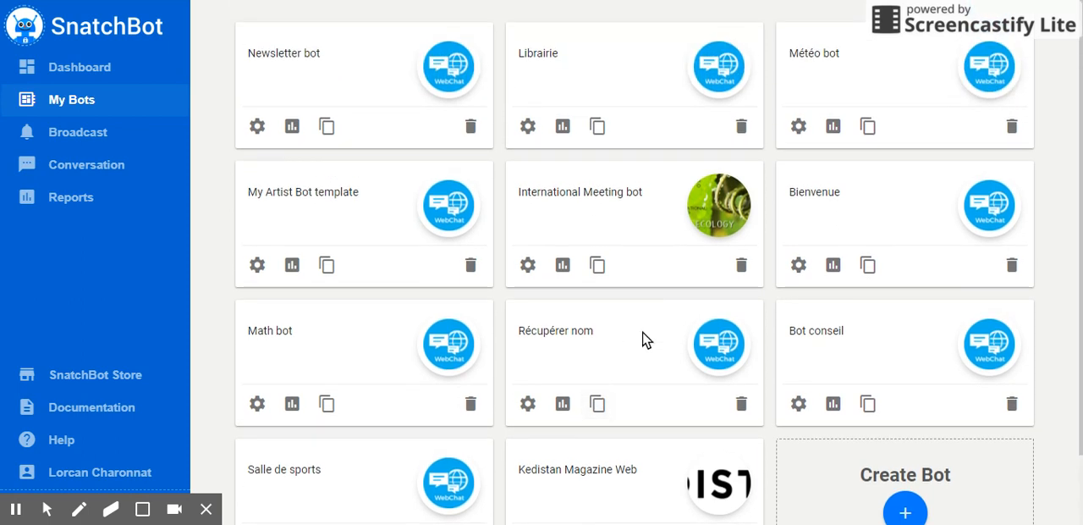
pyautogui.scroll(-1, 669, 378)
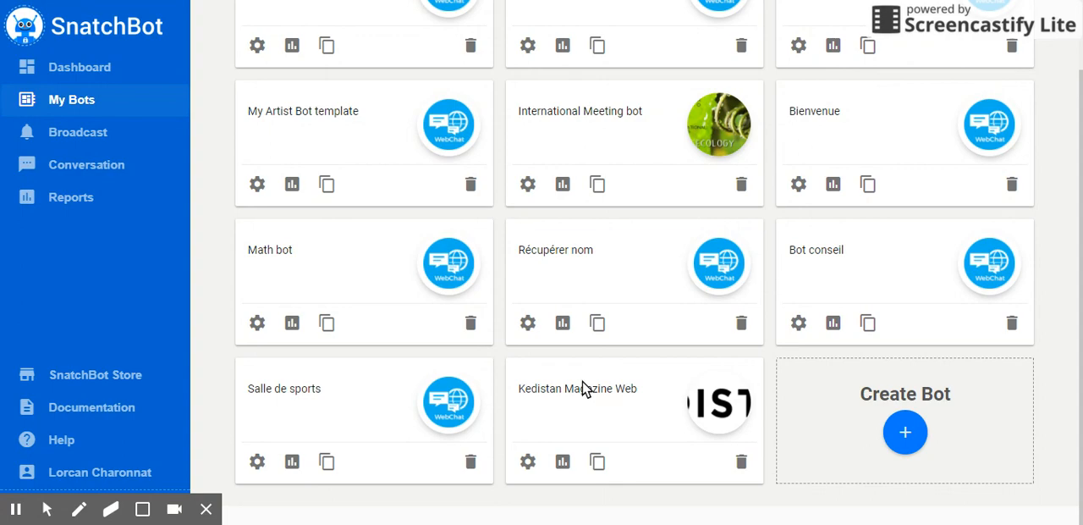
pyautogui.click(528, 462)
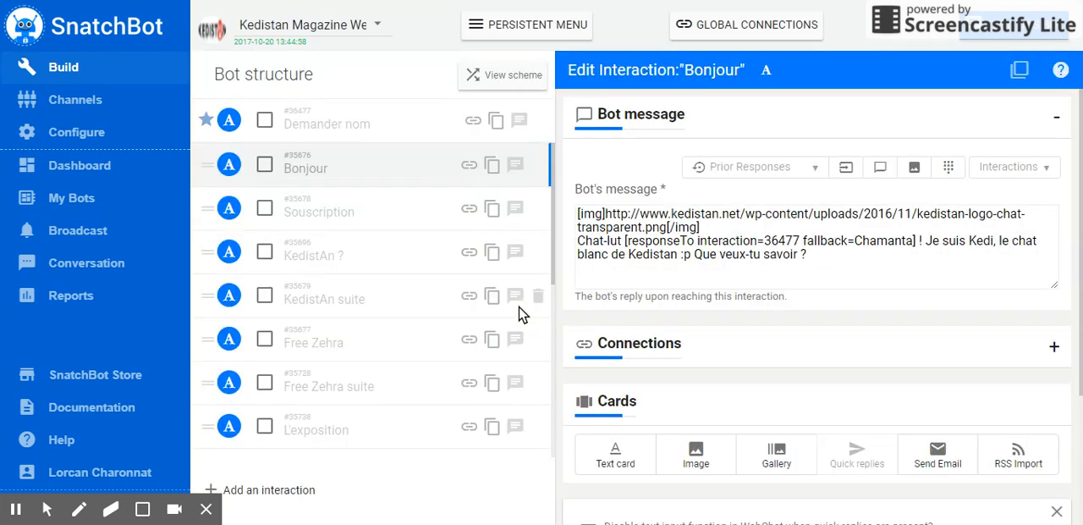
pyautogui.scroll(-2, 377, 220)
pyautogui.scroll(-5, 394, 205)
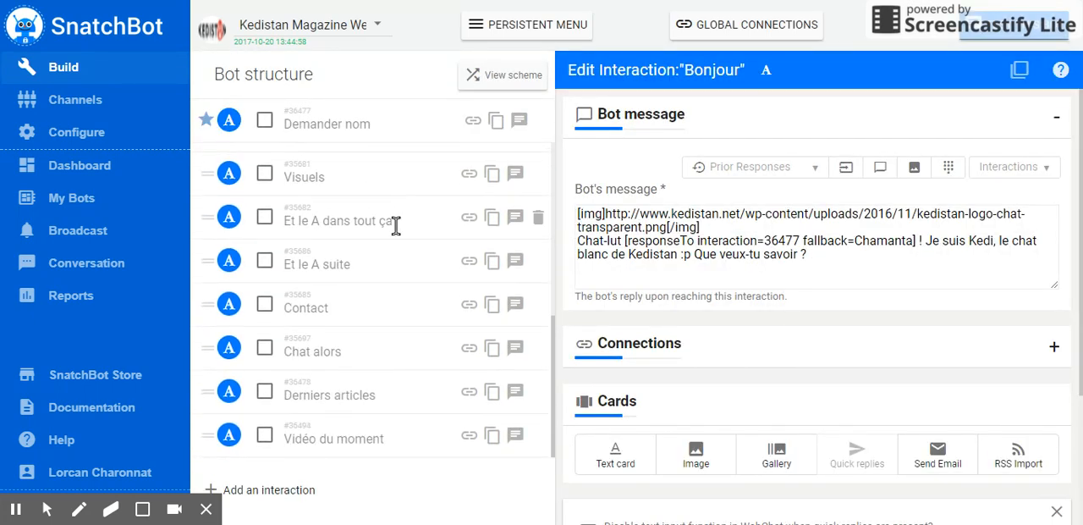
pyautogui.click(377, 395)
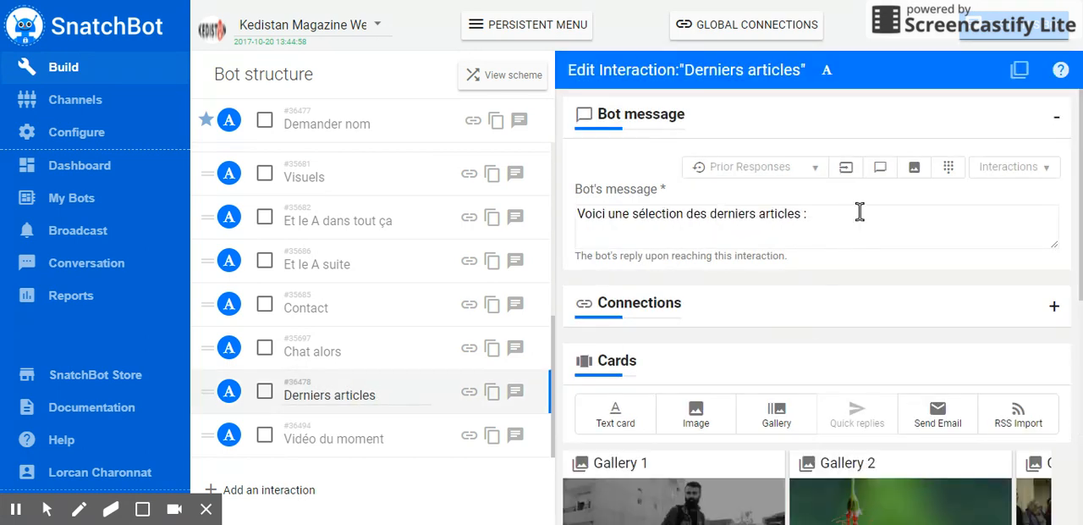
# Step: Examine the gallery cards' images, headers and URLs, and the quick replies of the "Derniers articles" interaction
pyautogui.scroll(-5, 860, 212)
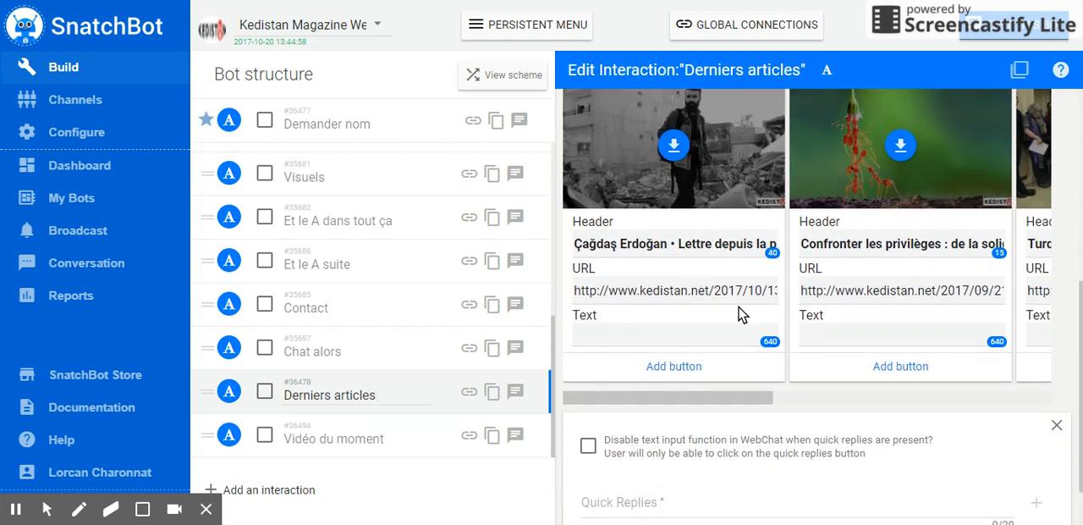
pyautogui.scroll(2, 869, 201)
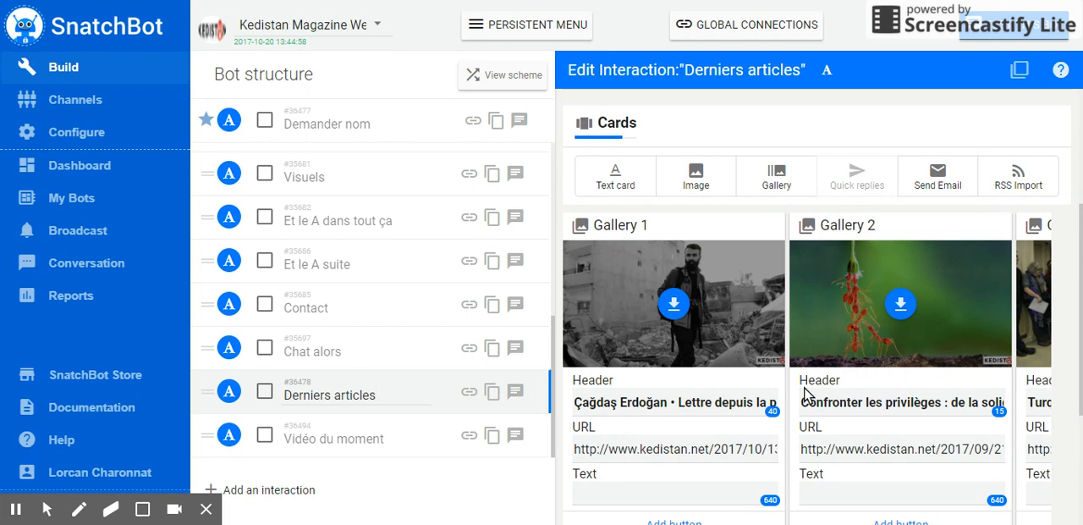
pyautogui.scroll(-3, 822, 486)
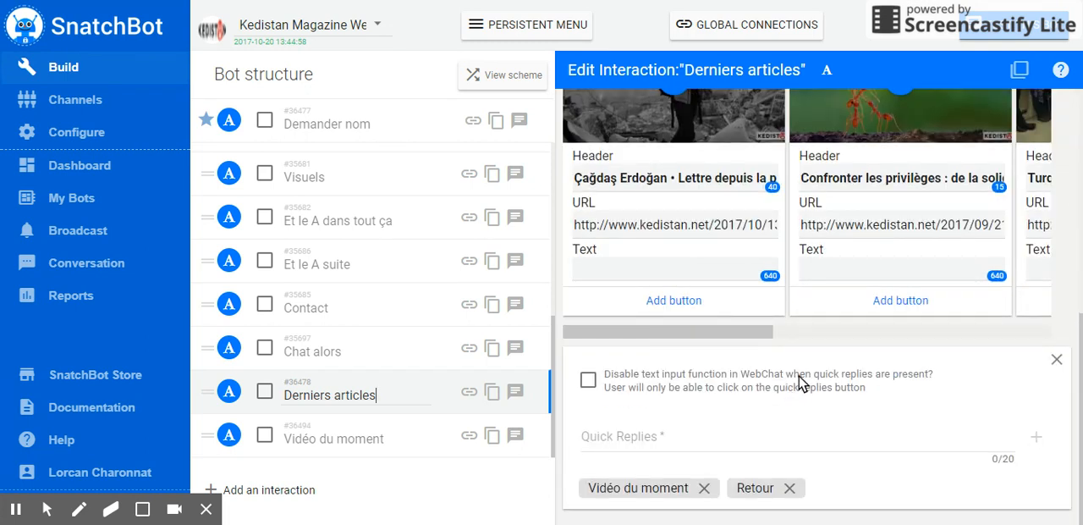
pyautogui.scroll(3, 830, 327)
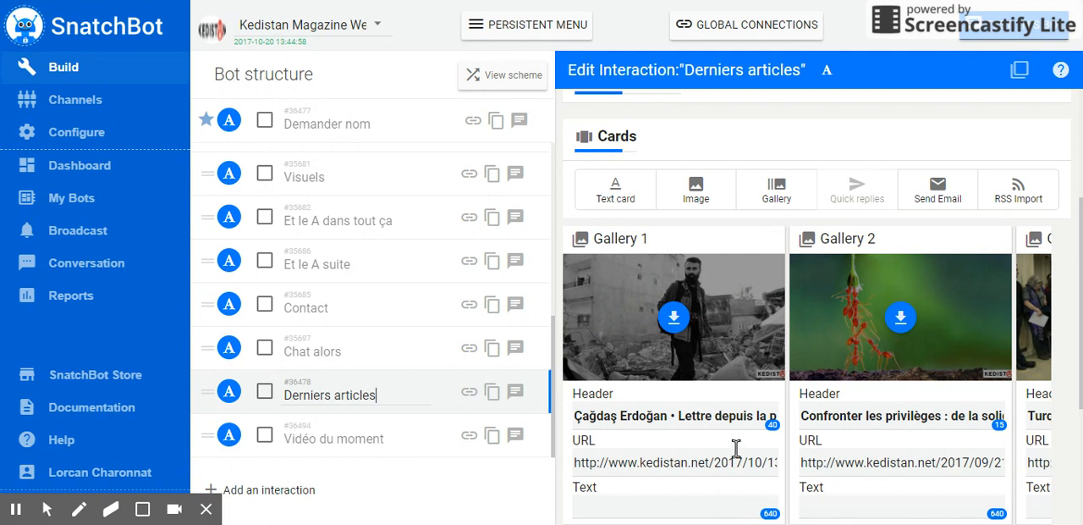
pyautogui.click(664, 462)
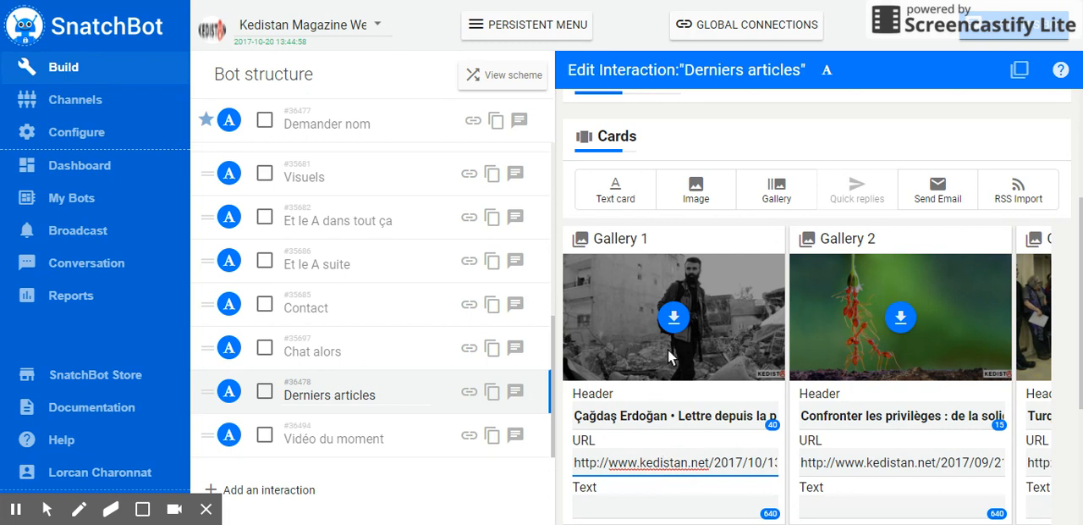
pyautogui.click(673, 416)
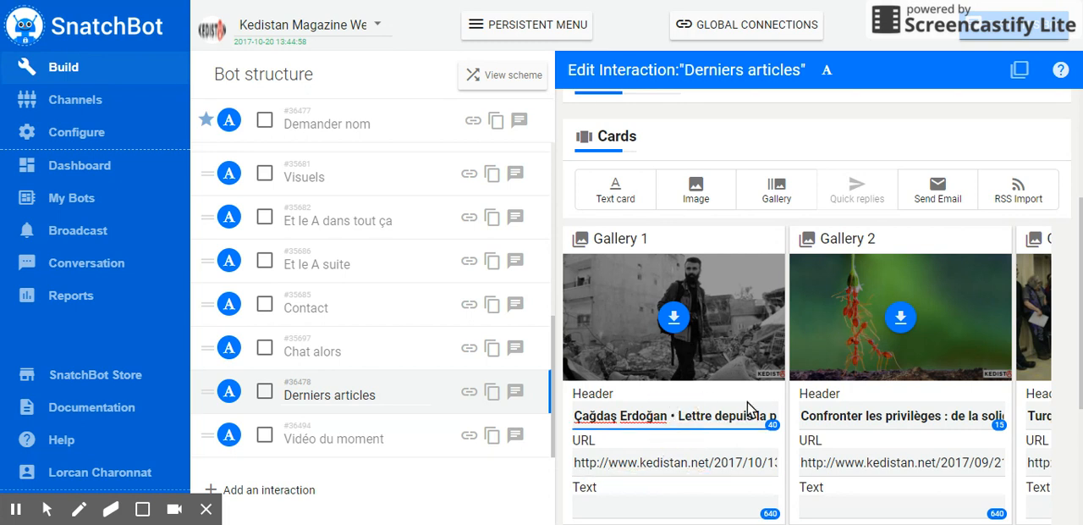
pyautogui.scroll(-2, 692, 463)
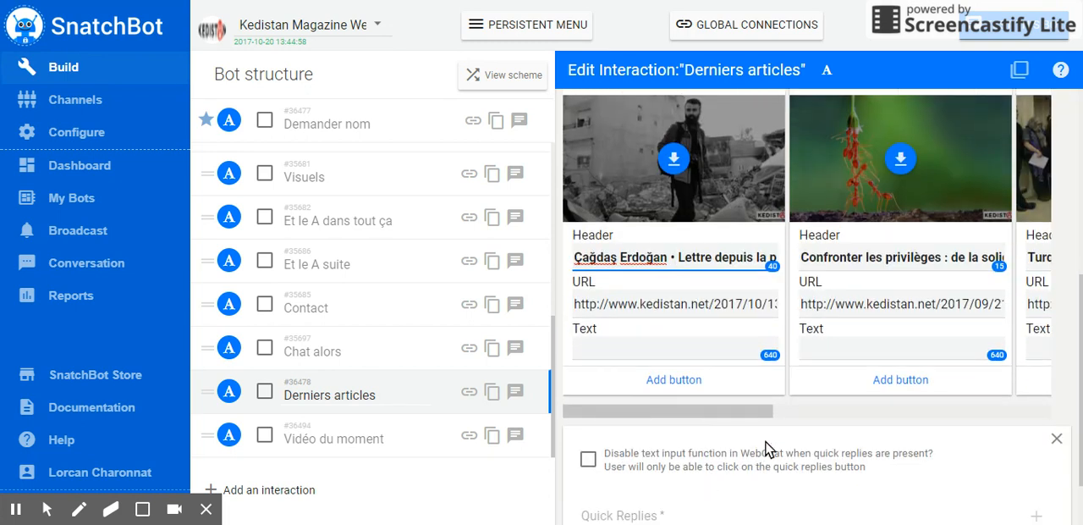
pyautogui.scroll(2, 697, 337)
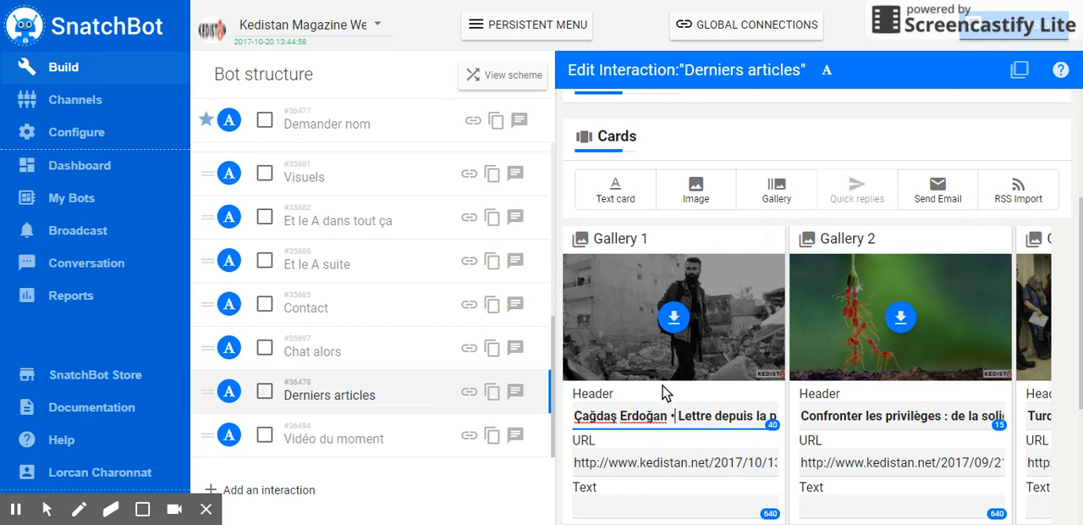
pyautogui.scroll(-3, 783, 314)
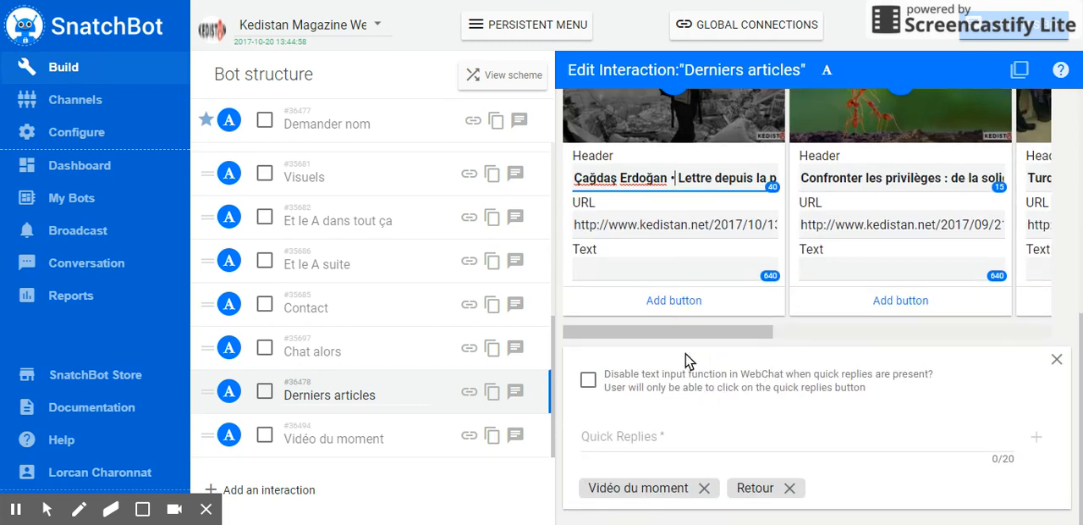
pyautogui.scroll(2, 875, 300)
pyautogui.scroll(1, 890, 310)
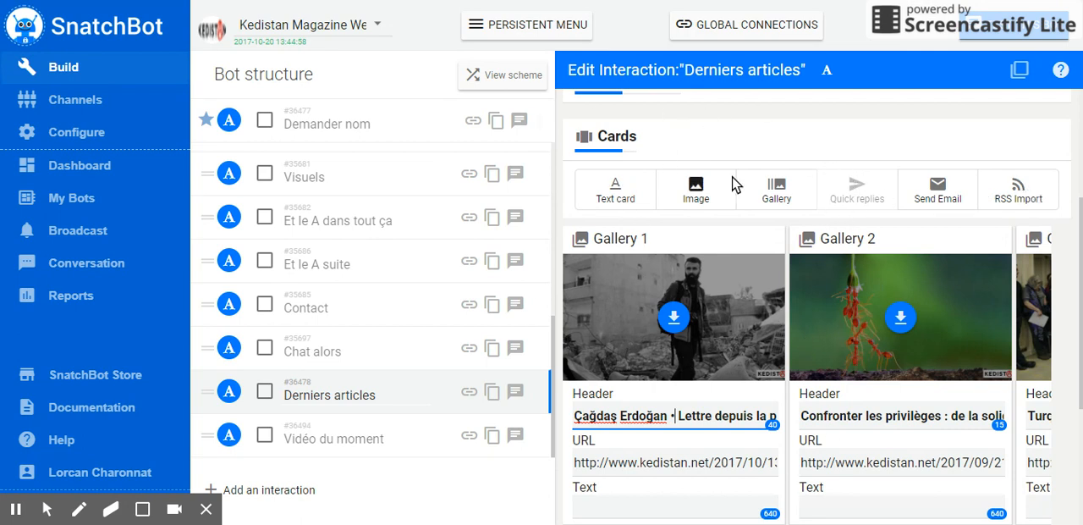
pyautogui.click(1034, 193)
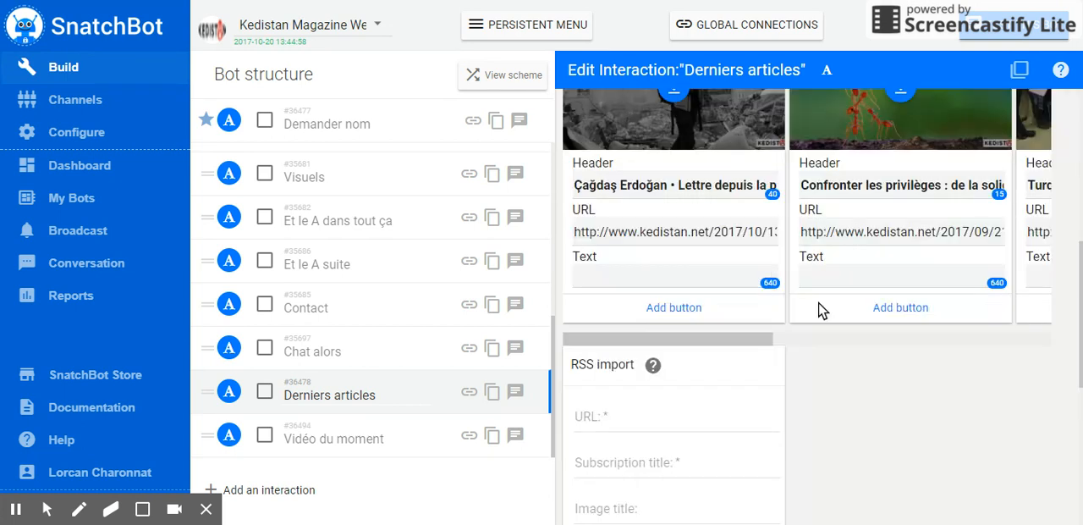
pyautogui.scroll(-1, 822, 311)
pyautogui.click(757, 356)
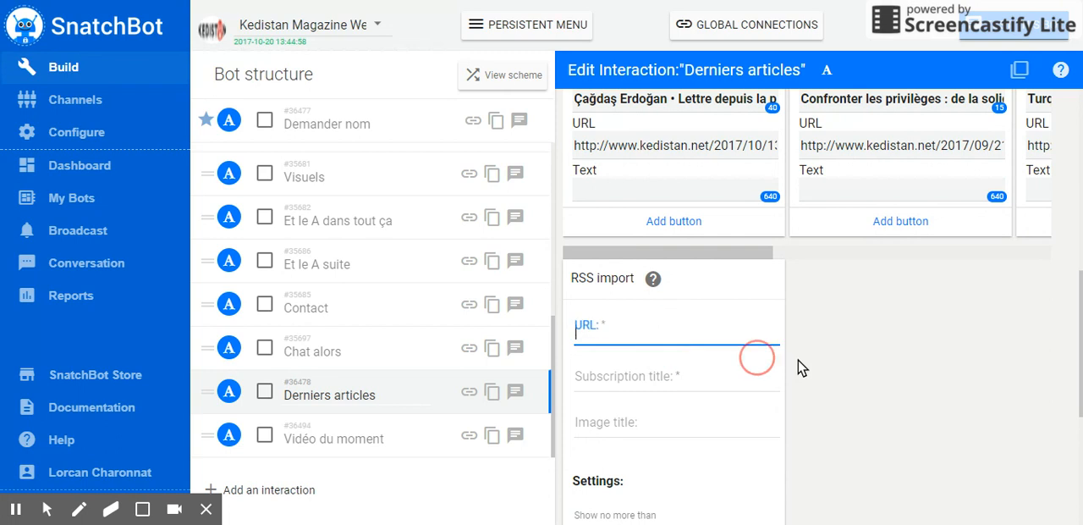
pyautogui.scroll(-3, 653, 370)
pyautogui.scroll(2, 770, 385)
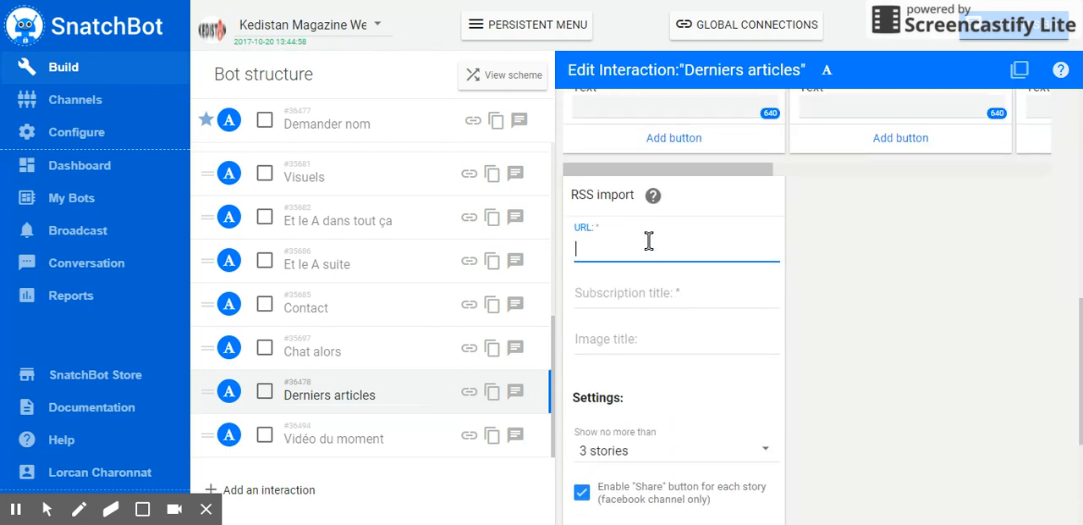
pyautogui.click(648, 243)
pyautogui.write('http://www.kedistan.net/feed/')
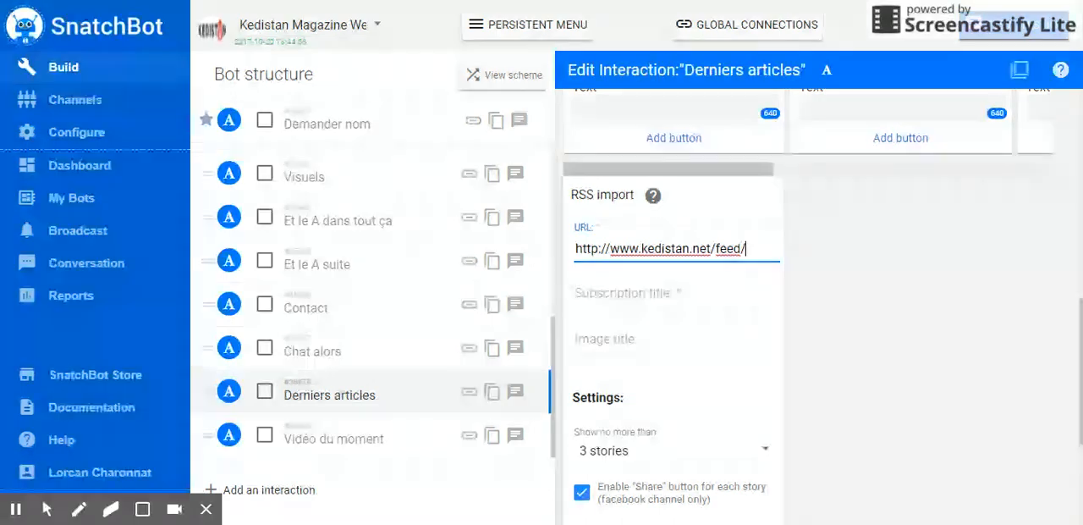
# Step: Set the subscription title of the RSS import to "Kedistan RSS"
pyautogui.click(648, 287)
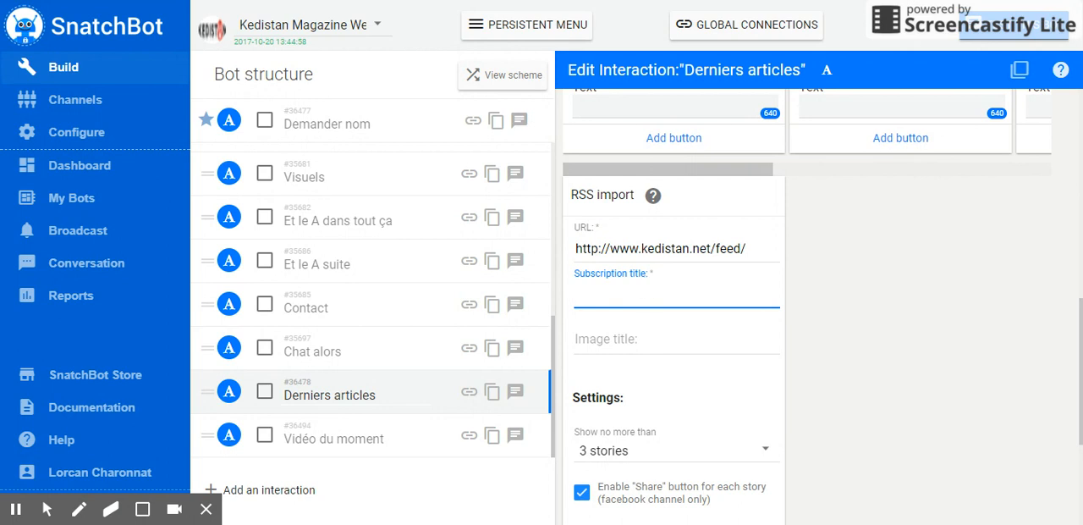
pyautogui.write('Kedistan RSS')
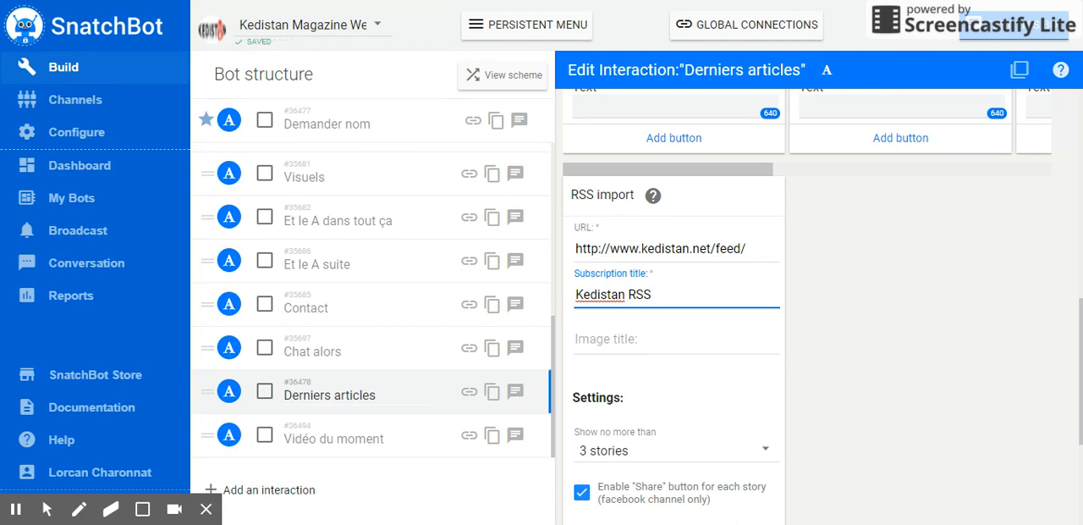
# Step: Choose 3 stories as the maximum the RSS import shows and review its sharing and in-bot reading options
pyautogui.scroll(-2, 643, 325)
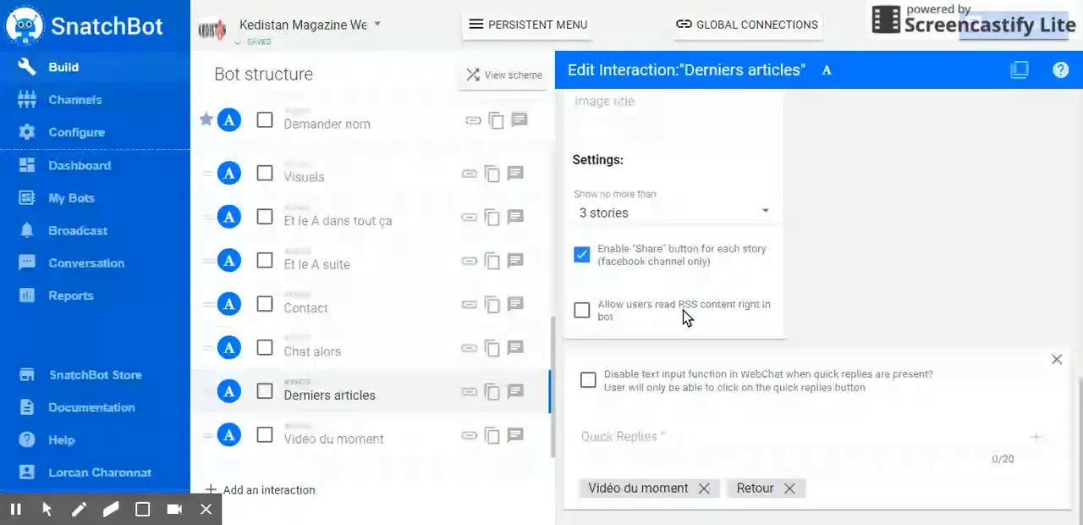
pyautogui.click(665, 294)
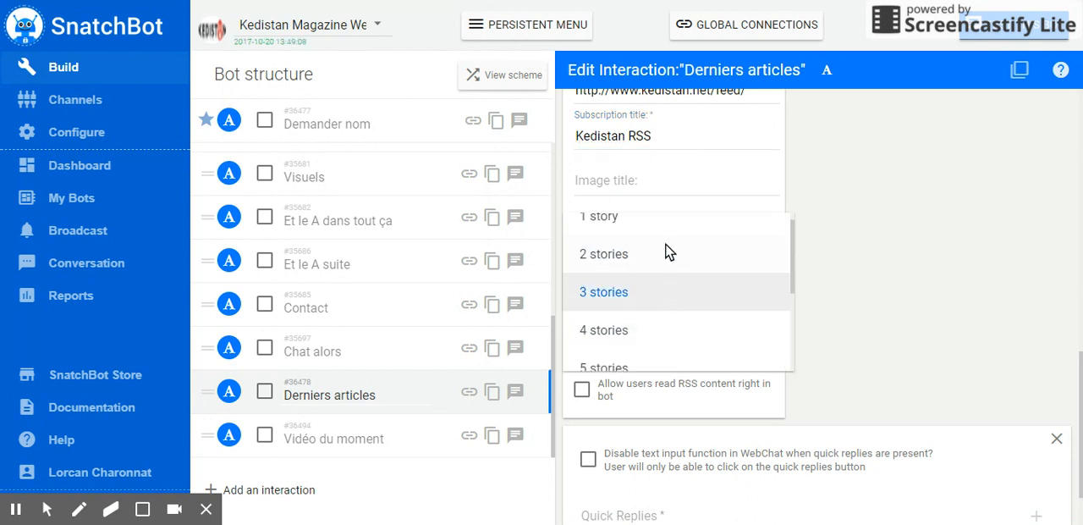
pyautogui.scroll(-3, 662, 326)
pyautogui.scroll(3, 672, 322)
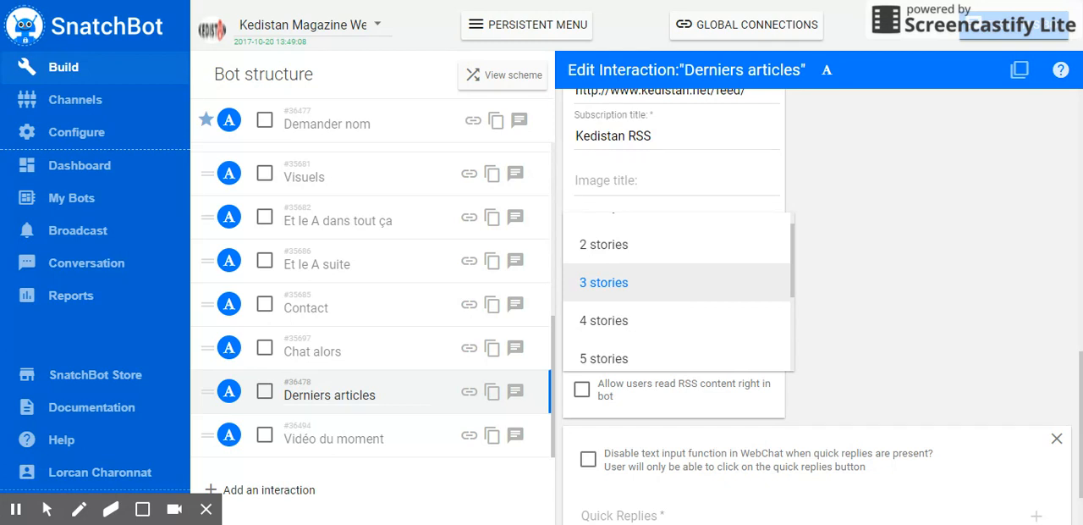
pyautogui.scroll(-3, 680, 346)
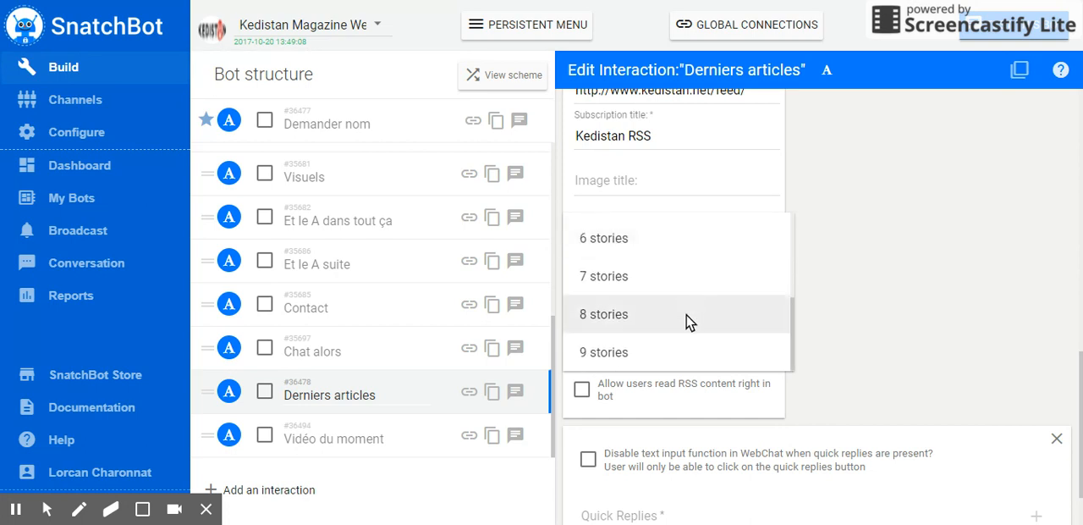
pyautogui.scroll(3, 677, 352)
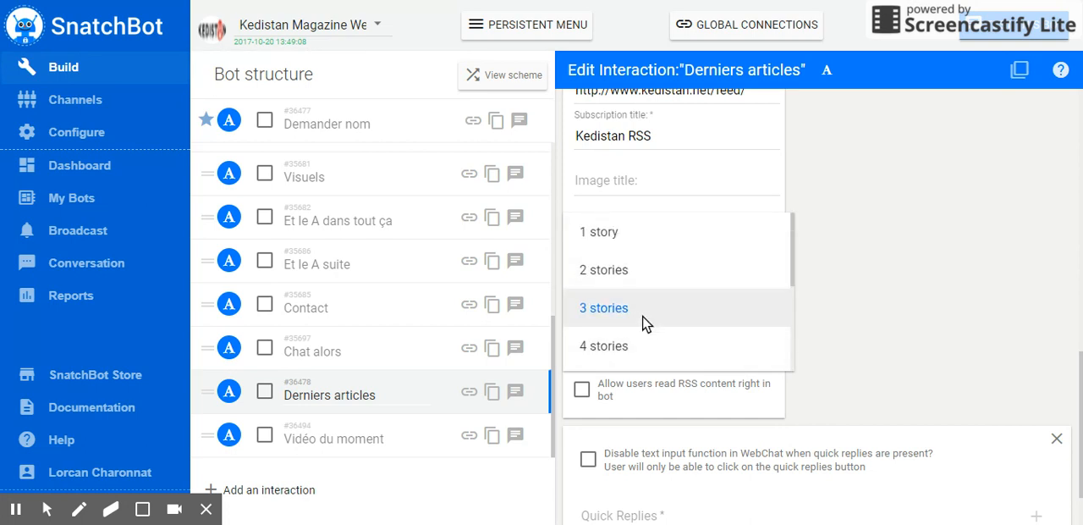
pyautogui.click(648, 311)
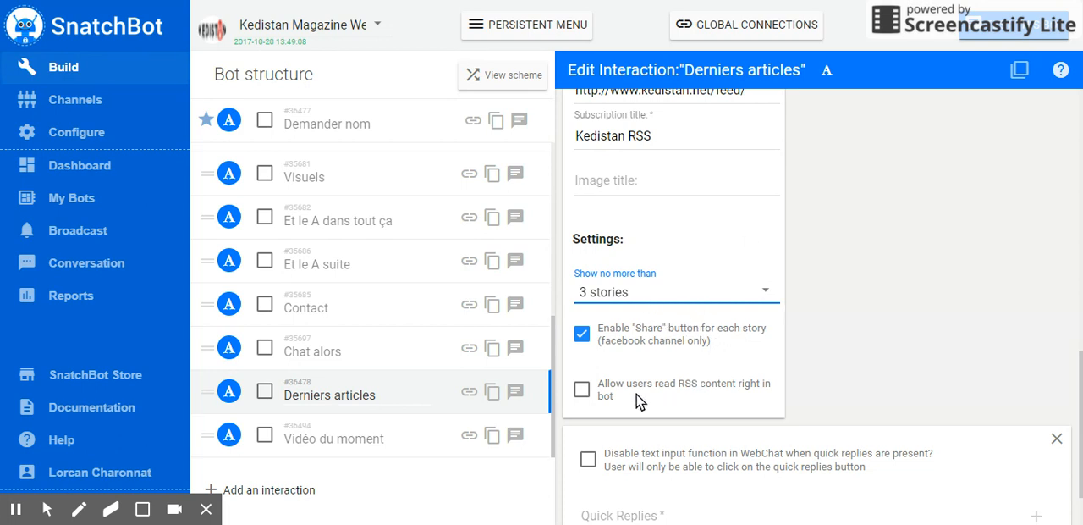
pyautogui.scroll(-2, 631, 387)
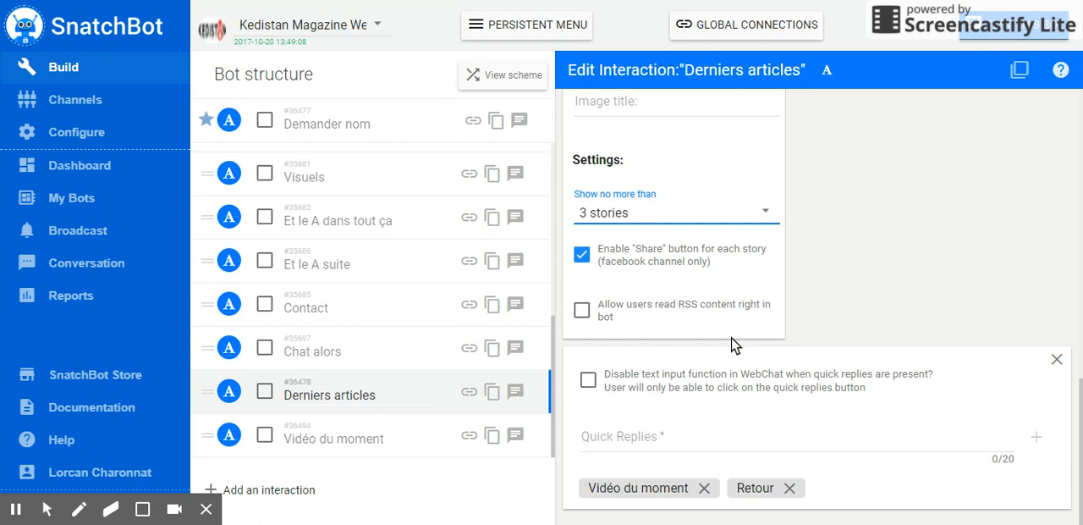
pyautogui.scroll(1, 734, 345)
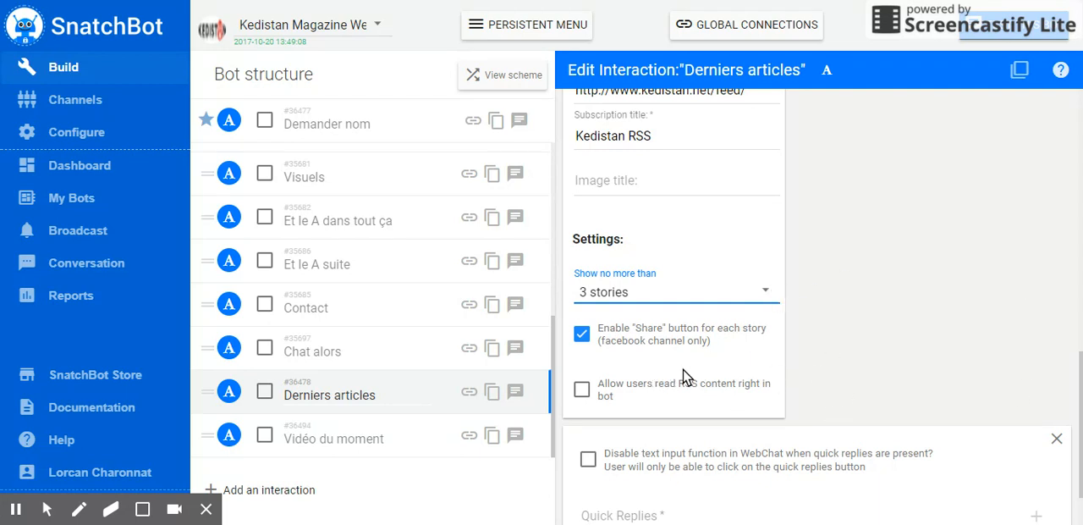
# Step: Open the bot's chat preview and send it the message "Articles"
pyautogui.scroll(2, 711, 400)
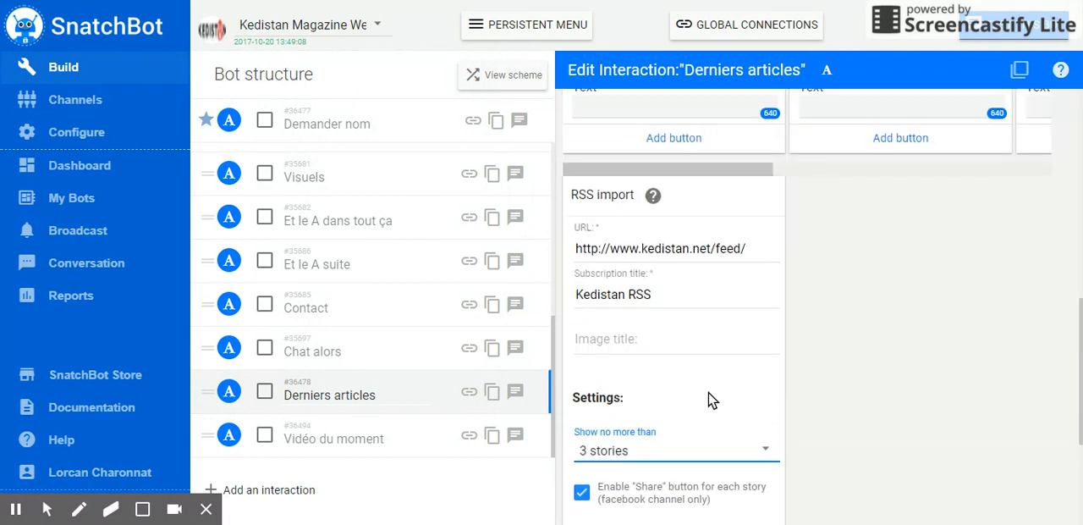
pyautogui.scroll(-3, 711, 399)
pyautogui.scroll(4, 772, 331)
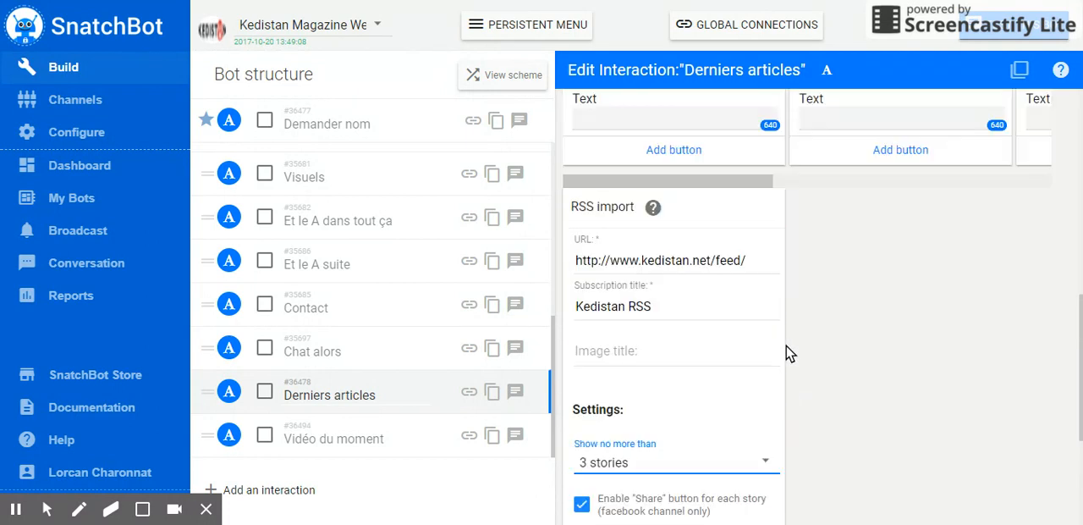
pyautogui.scroll(2, 772, 331)
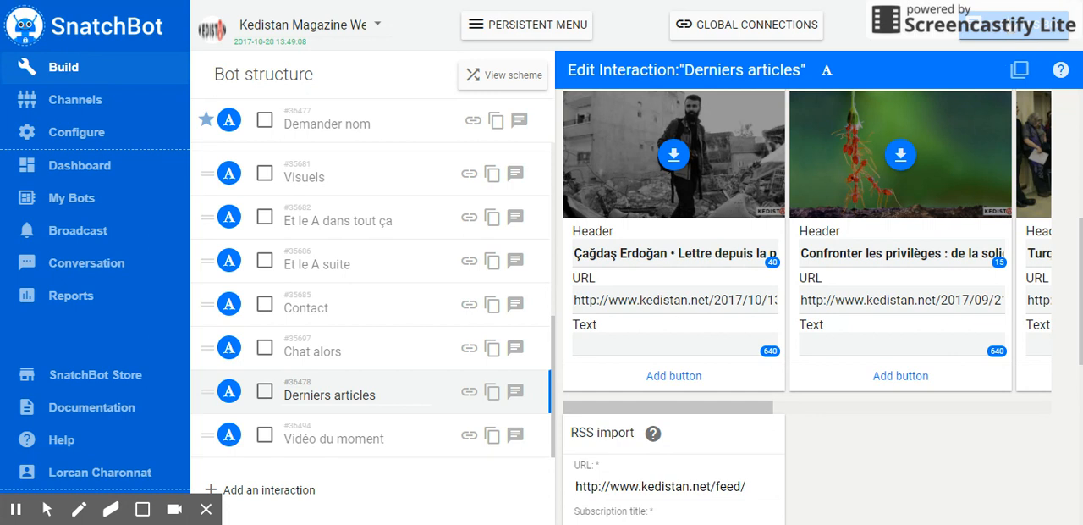
pyautogui.click(1019, 69)
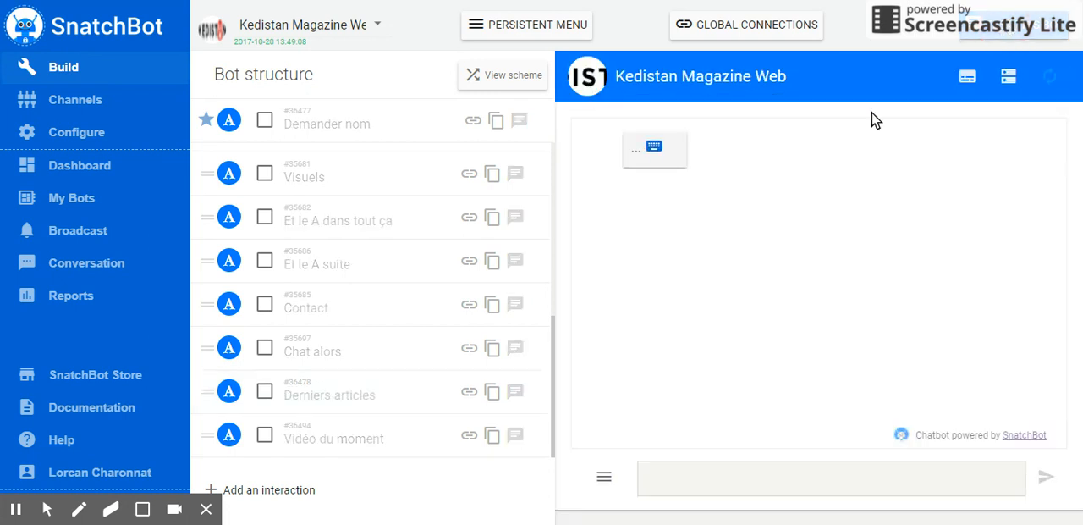
pyautogui.click(679, 476)
pyautogui.click(670, 480)
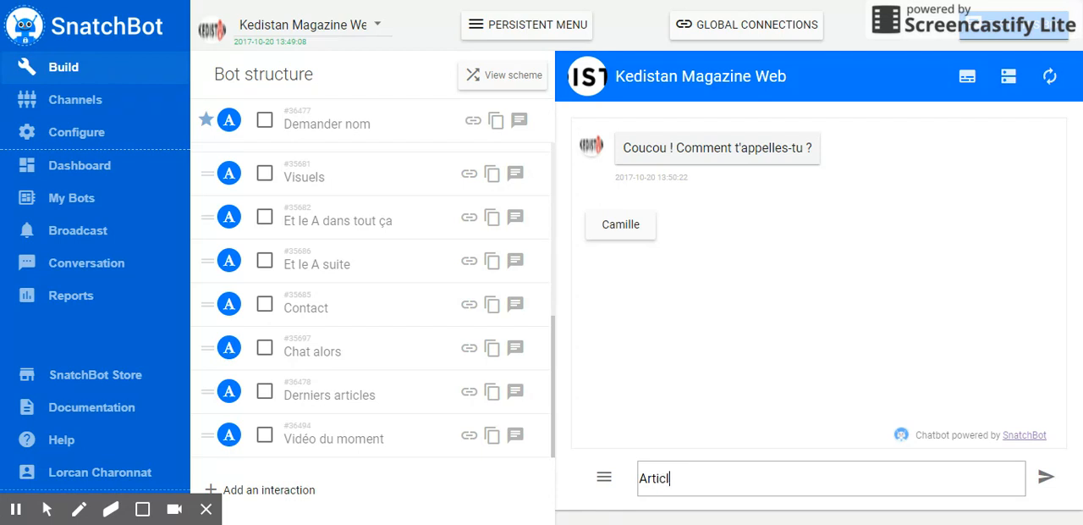
pyautogui.write('Articless')
pyautogui.press('Return')
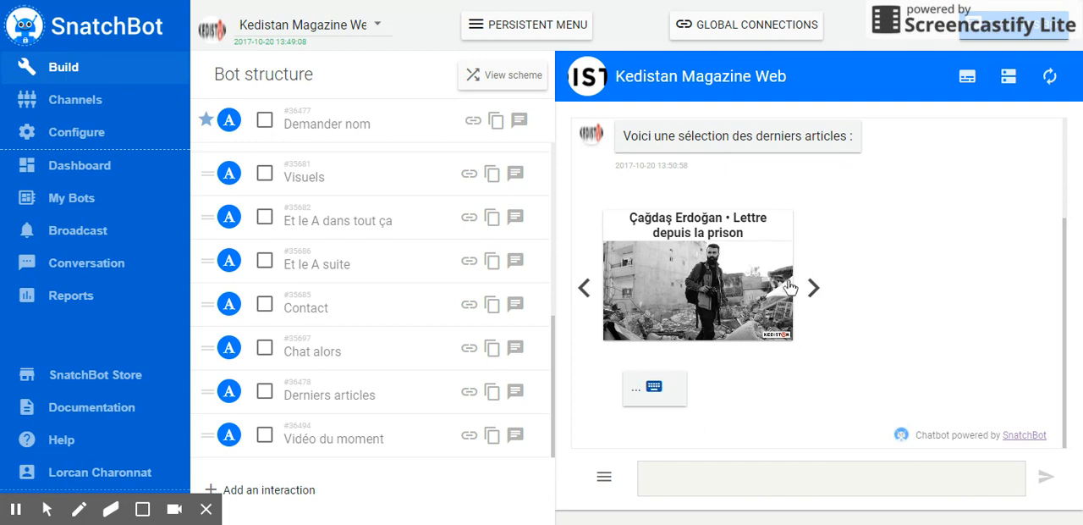
# Step: Browse forward to the last article in the image gallery of the bot's reply
pyautogui.scroll(3, 822, 306)
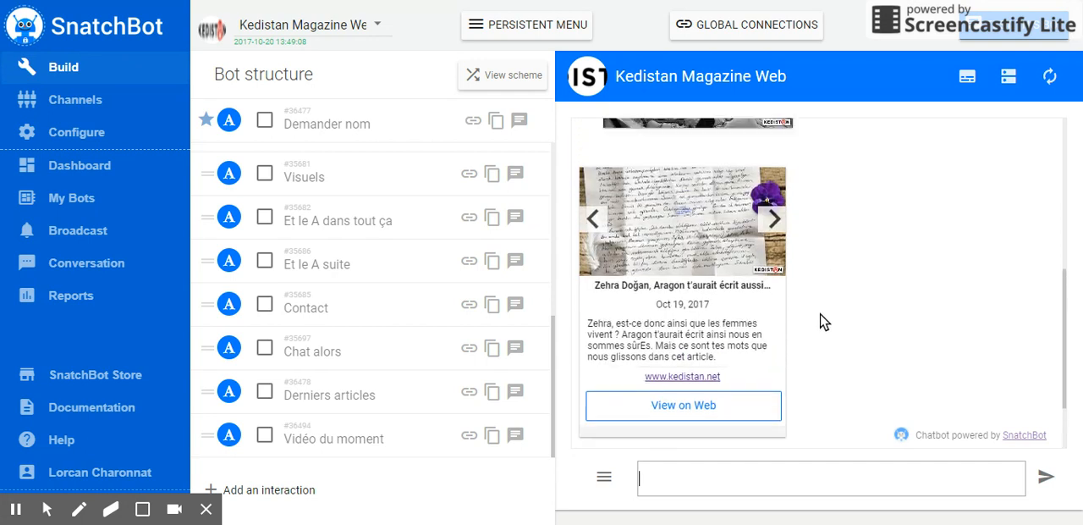
pyautogui.scroll(1, 817, 314)
pyautogui.click(814, 301)
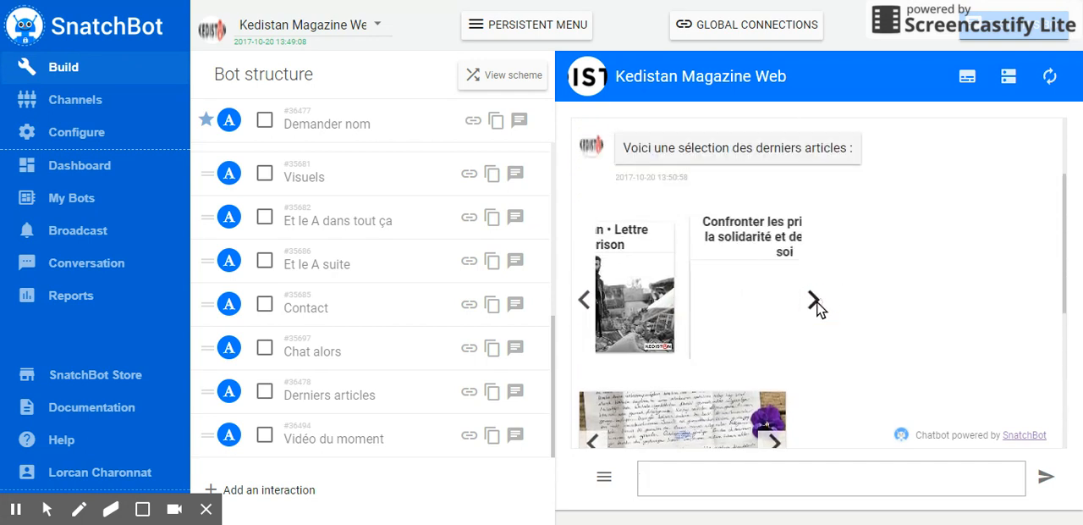
pyautogui.click(814, 301)
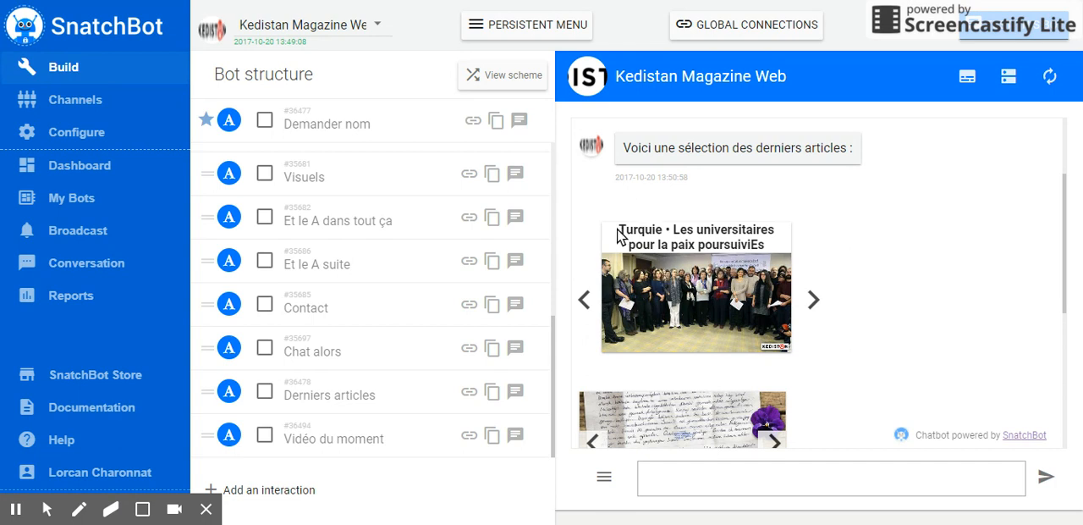
# Step: Page forward through the imported RSS stories to the closing "Kedistan RSS" card
pyautogui.scroll(-3, 759, 297)
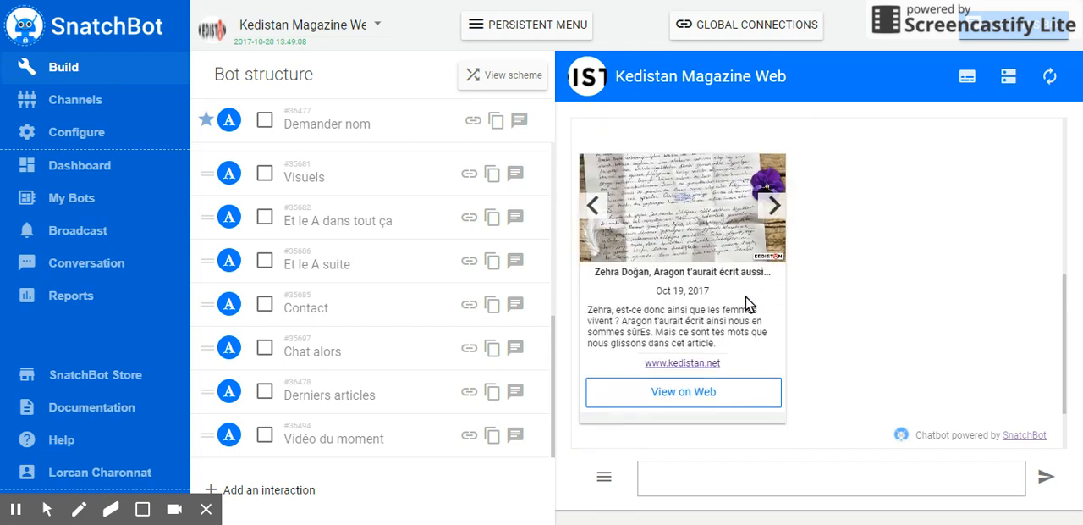
pyautogui.click(774, 206)
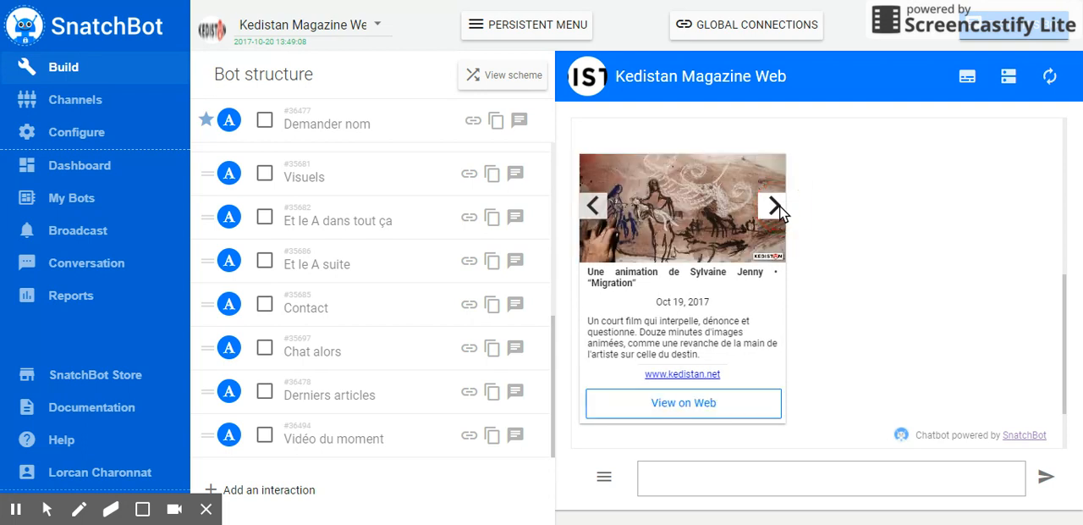
pyautogui.click(775, 206)
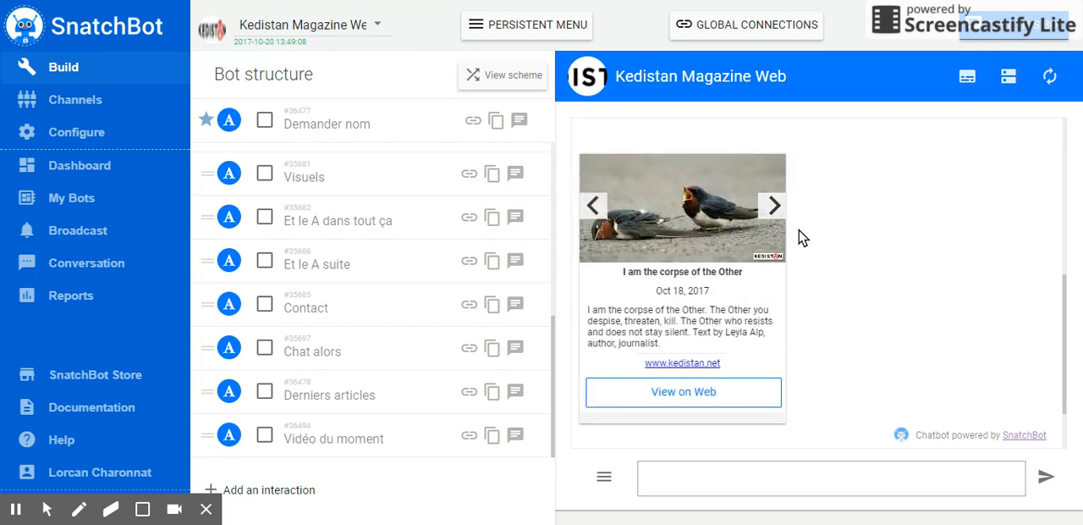
pyautogui.click(774, 206)
# Step: Page the upper article gallery back to its first article
pyautogui.scroll(5, 804, 280)
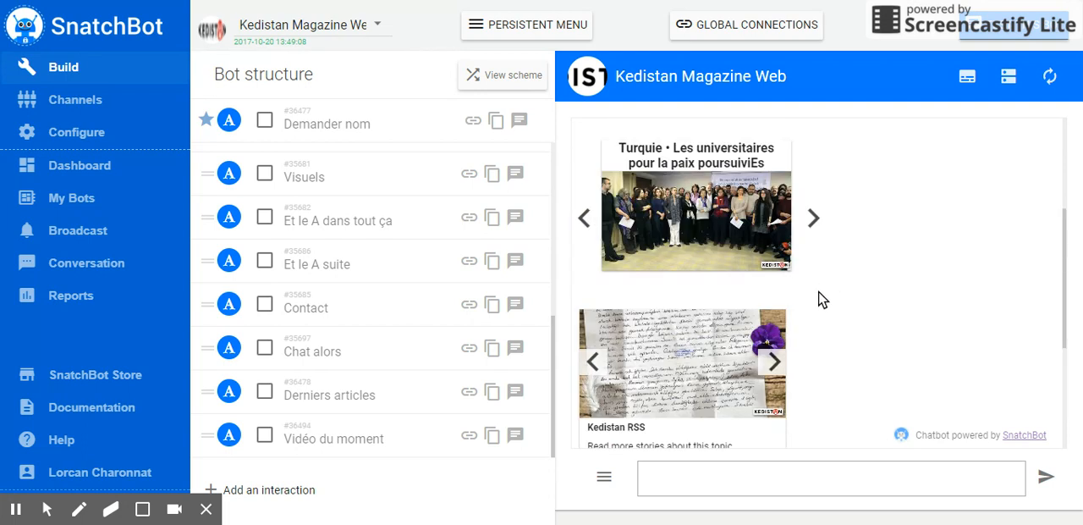
pyautogui.click(583, 378)
pyautogui.click(584, 380)
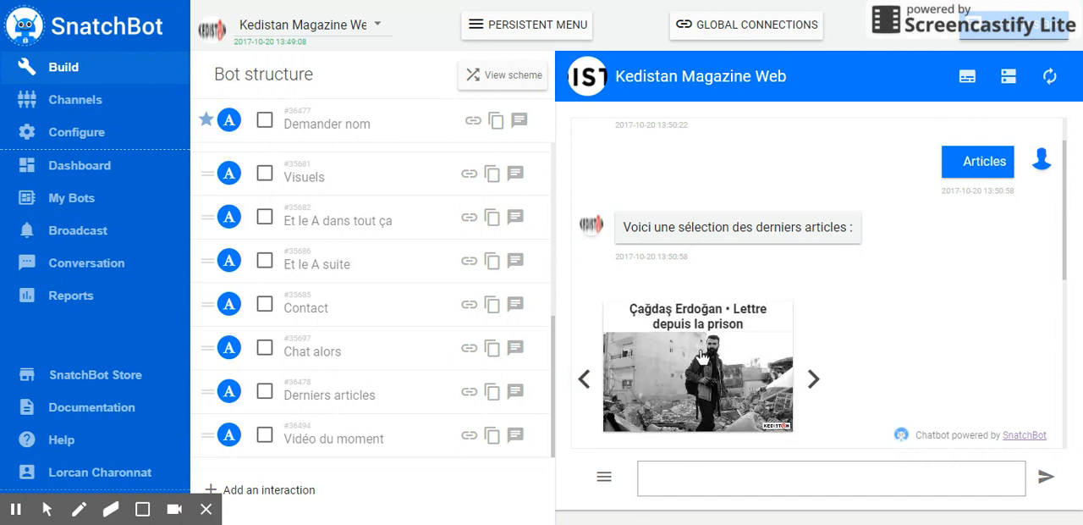
pyautogui.scroll(-2, 677, 280)
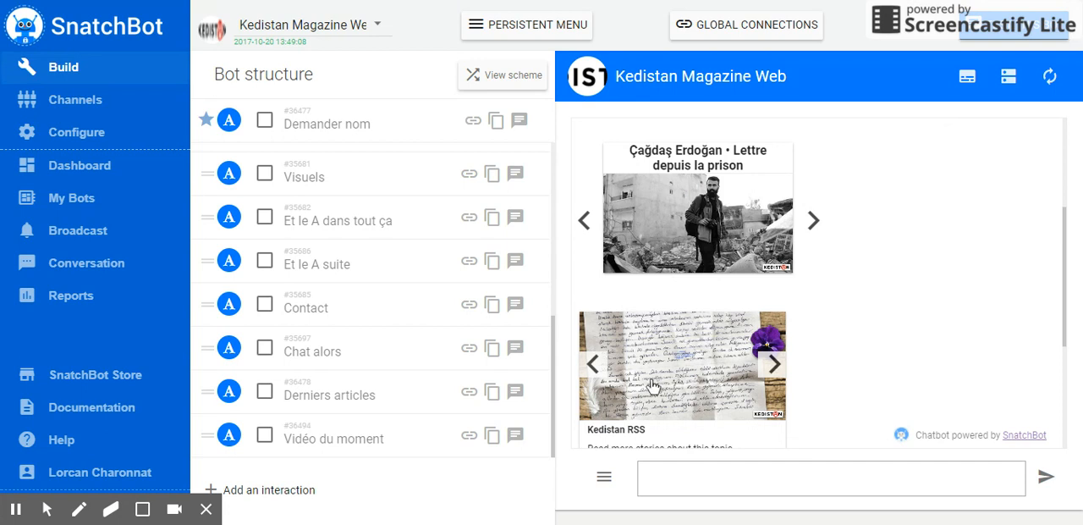
# Step: Return the RSS story carousel to its first story
pyautogui.scroll(-2, 677, 288)
pyautogui.click(594, 212)
pyautogui.click(594, 212)
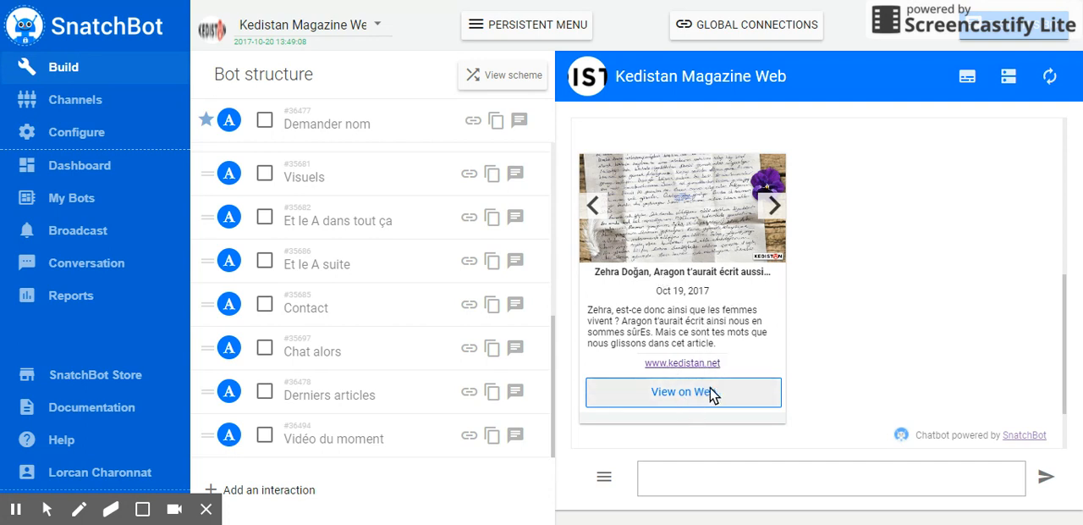
# Step: Step forward to the third RSS story, examining each story card and the reply buttons beneath the carousel
pyautogui.click(775, 207)
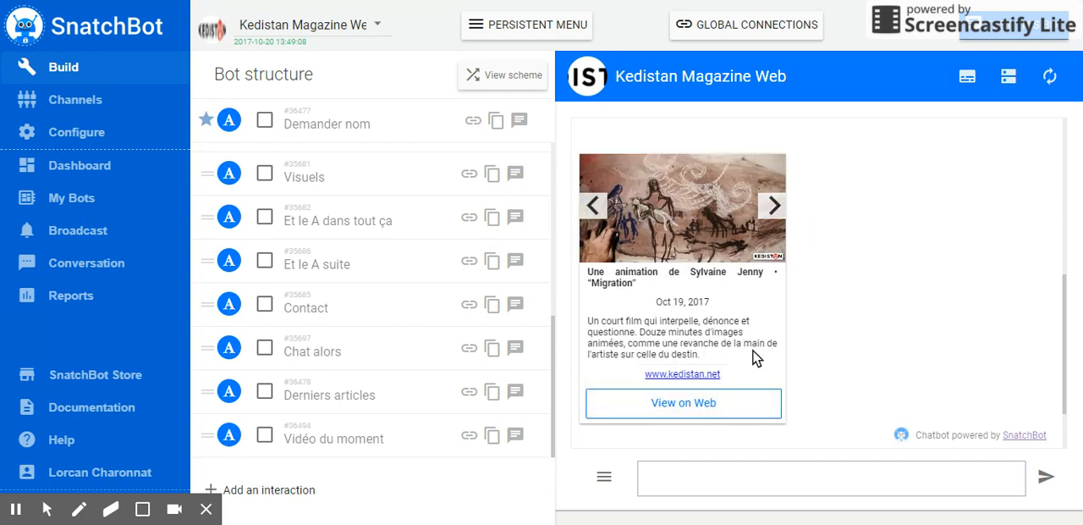
pyautogui.scroll(-2, 762, 359)
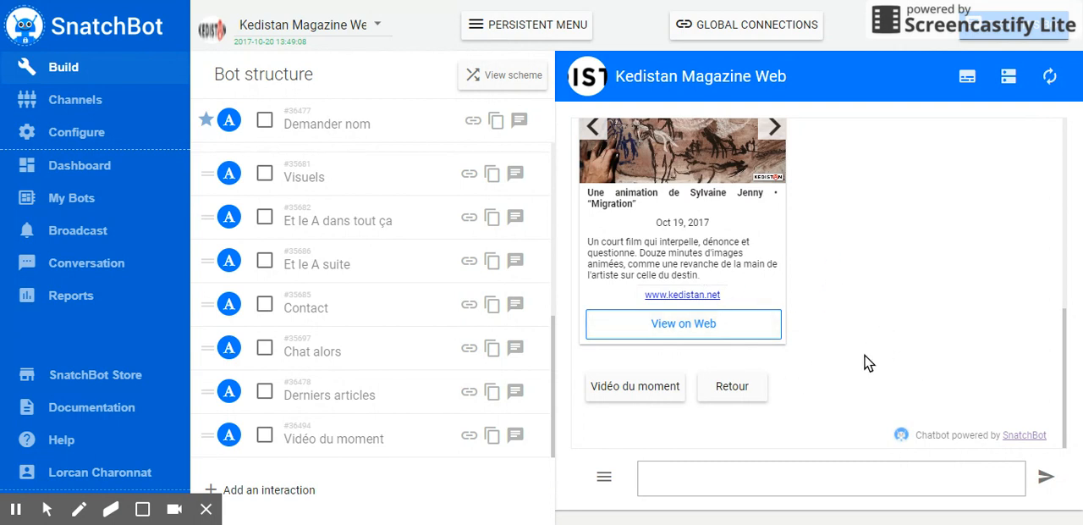
pyautogui.scroll(2, 720, 345)
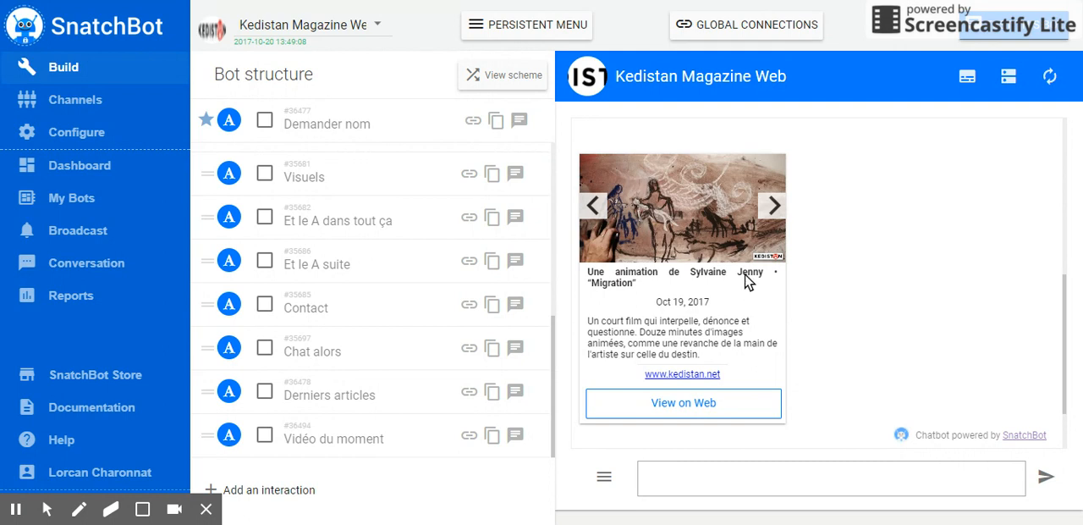
pyautogui.click(776, 212)
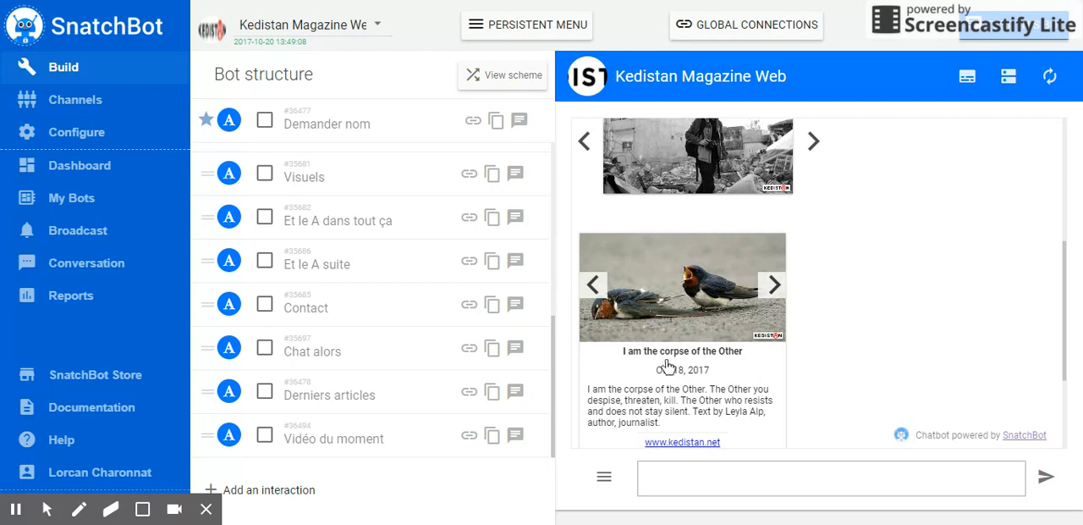
pyautogui.scroll(-1, 761, 369)
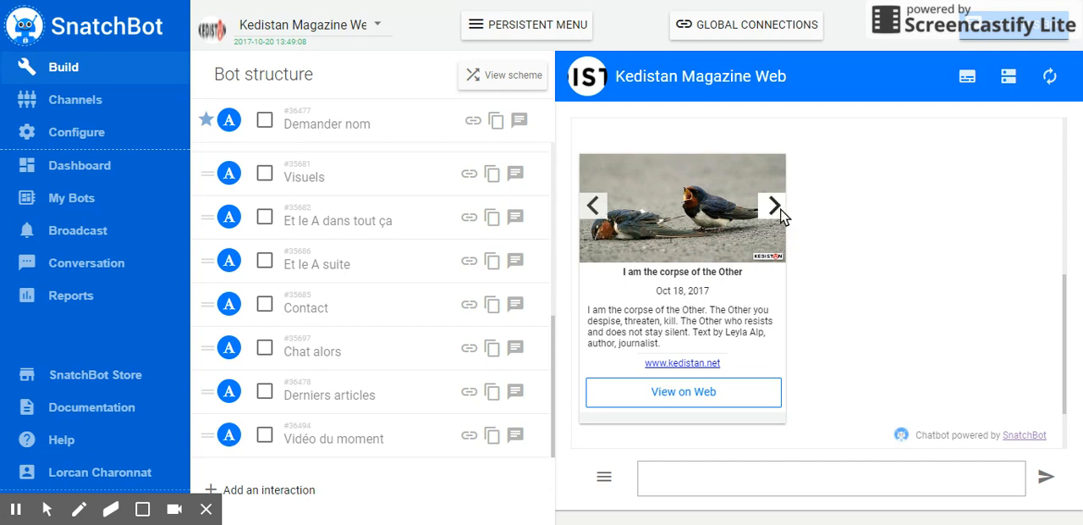
# Step: Go back to the first RSS story, and page forward through all stories to the "Kedistan RSS" card
pyautogui.click(593, 206)
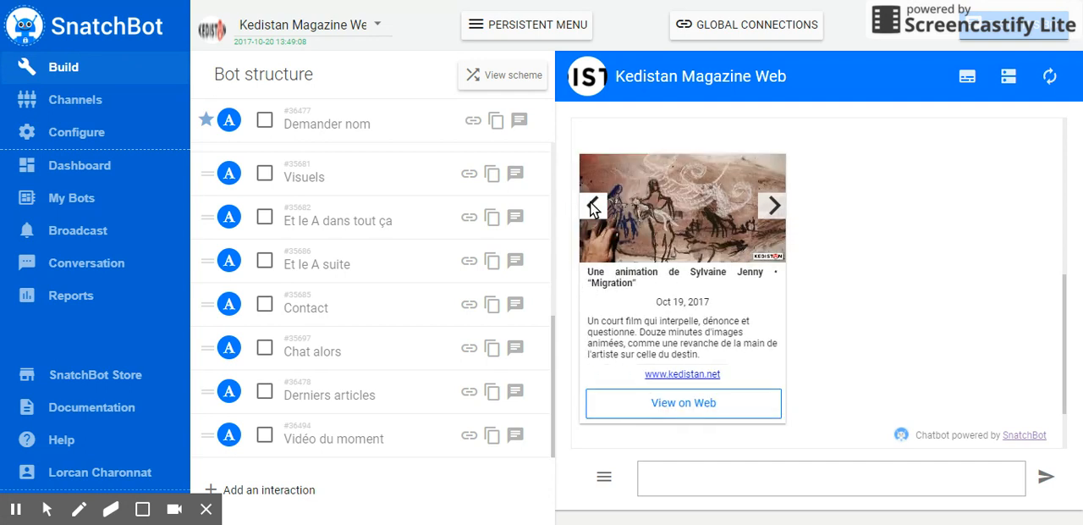
pyautogui.click(593, 206)
pyautogui.click(773, 206)
pyautogui.click(774, 206)
pyautogui.click(774, 206)
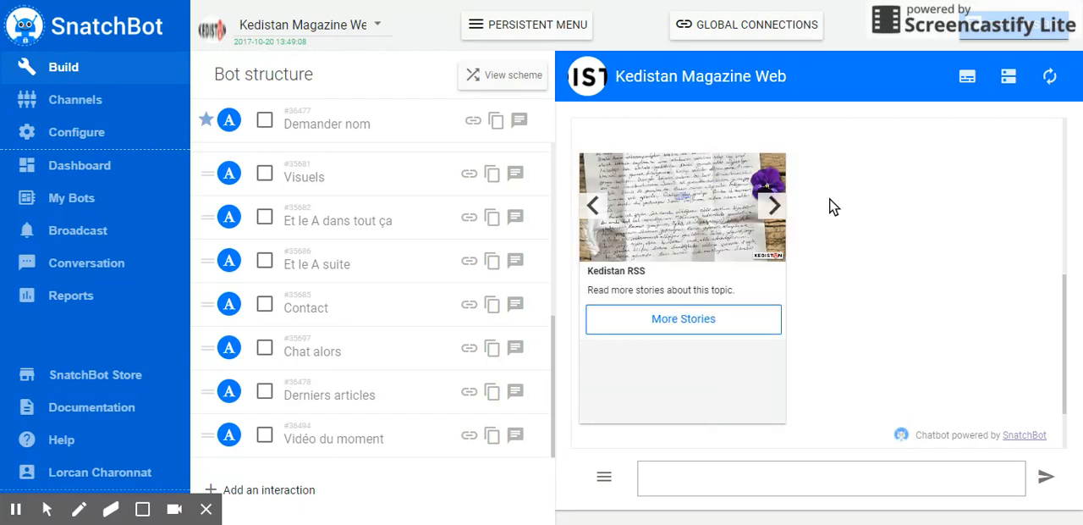
# Step: Request more stories from the "Kedistan RSS" card in the chat preview
pyautogui.click(700, 327)
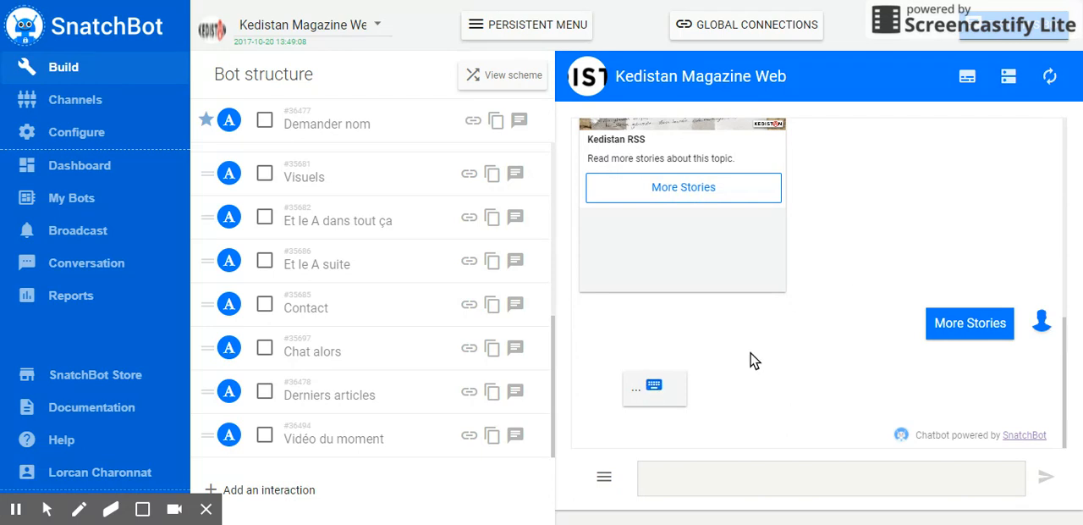
pyautogui.scroll(4, 756, 355)
pyautogui.scroll(-2, 757, 358)
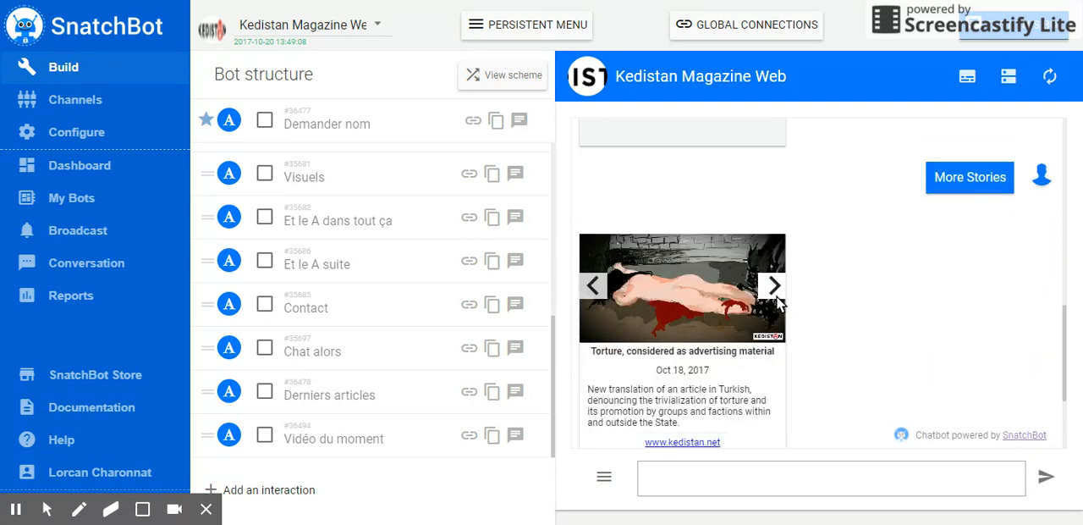
# Step: Page through the additional RSS stories and examine the cards and the reply buttons below them
pyautogui.click(773, 288)
pyautogui.click(774, 286)
pyautogui.scroll(-3, 804, 355)
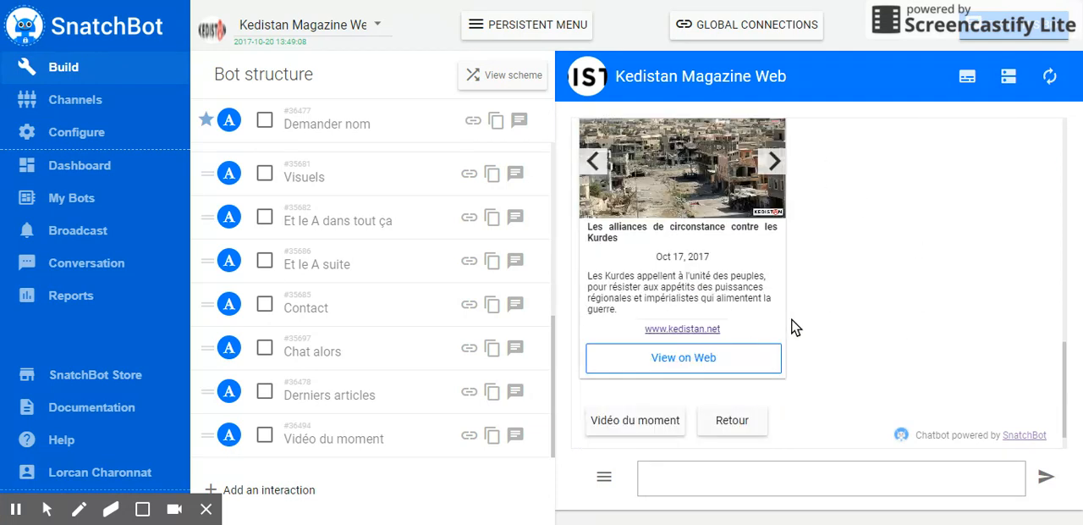
pyautogui.scroll(3, 863, 319)
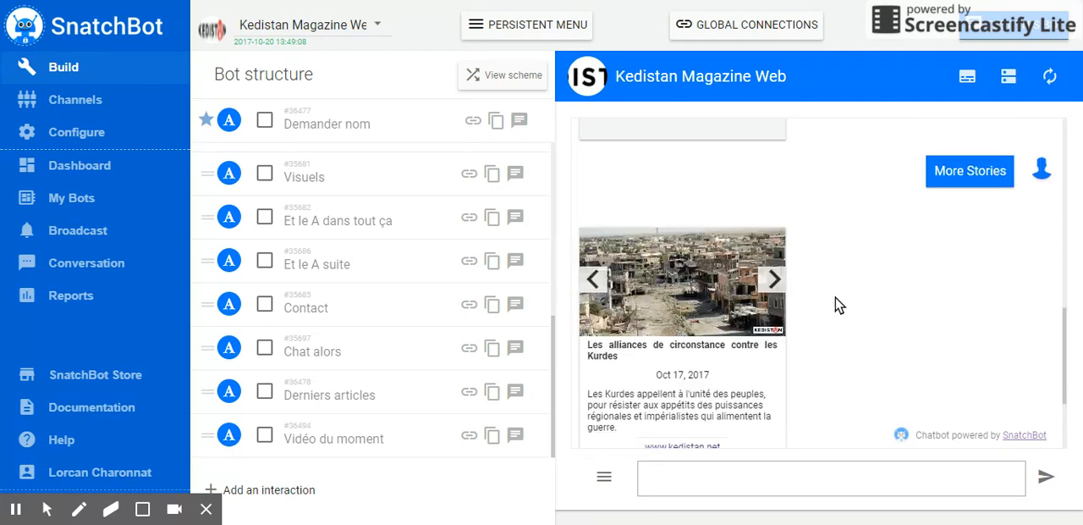
pyautogui.click(773, 290)
pyautogui.click(592, 285)
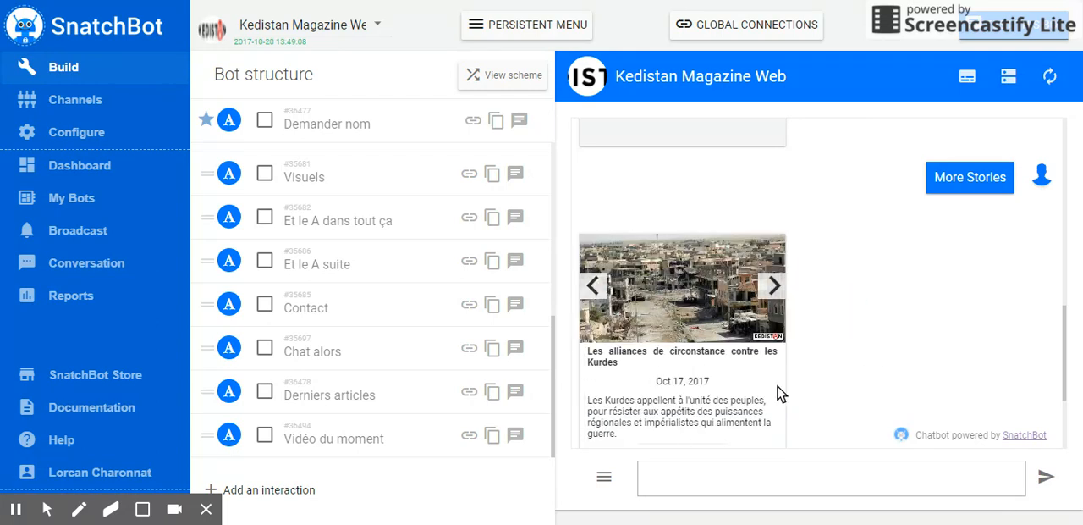
# Step: Review the chat from the "Kedistan RSS" card down to the additional stories and the reply buttons
pyautogui.scroll(4, 821, 377)
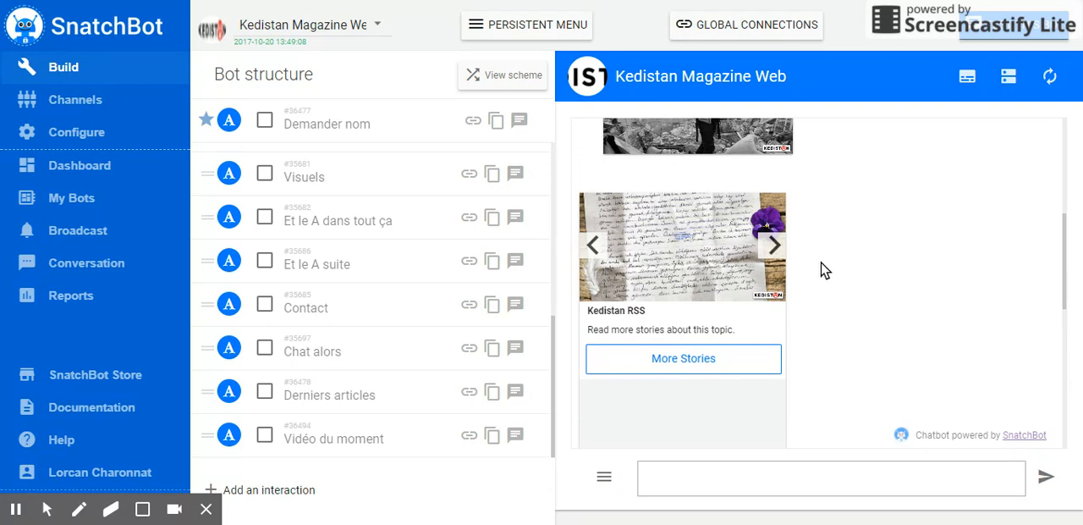
pyautogui.scroll(-4, 826, 276)
pyautogui.scroll(-2, 807, 306)
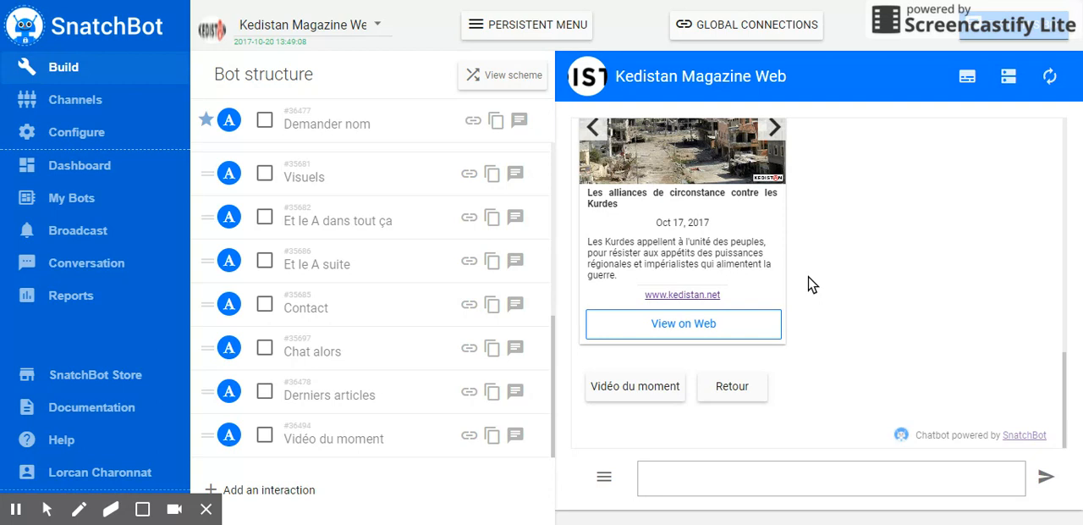
pyautogui.scroll(4, 808, 292)
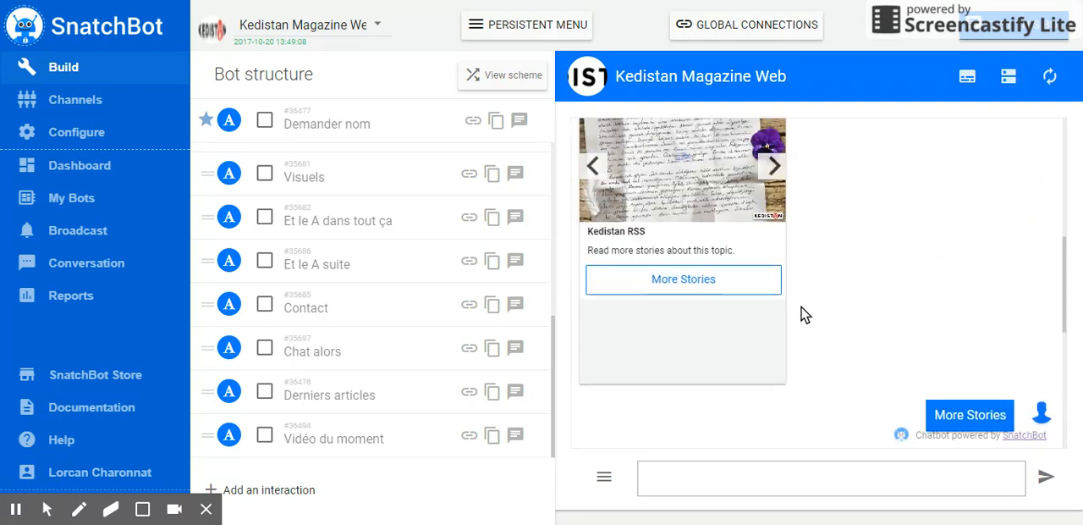
pyautogui.scroll(-3, 805, 315)
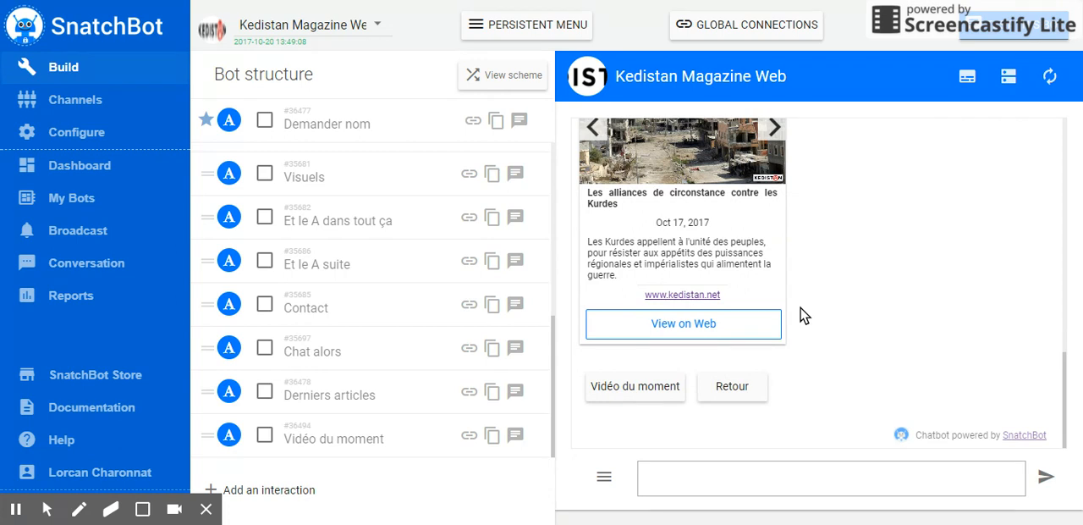
pyautogui.scroll(3, 802, 314)
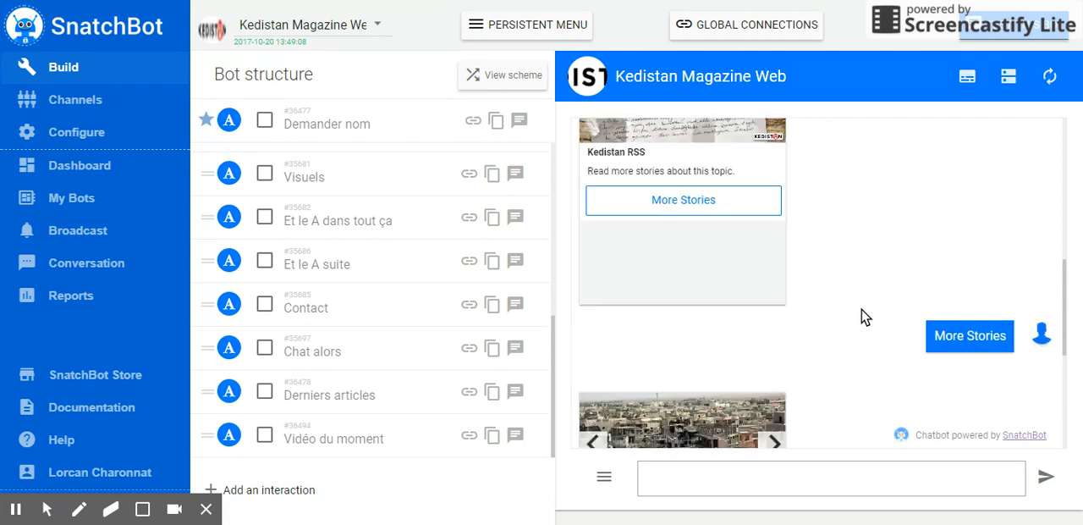
pyautogui.scroll(1, 865, 316)
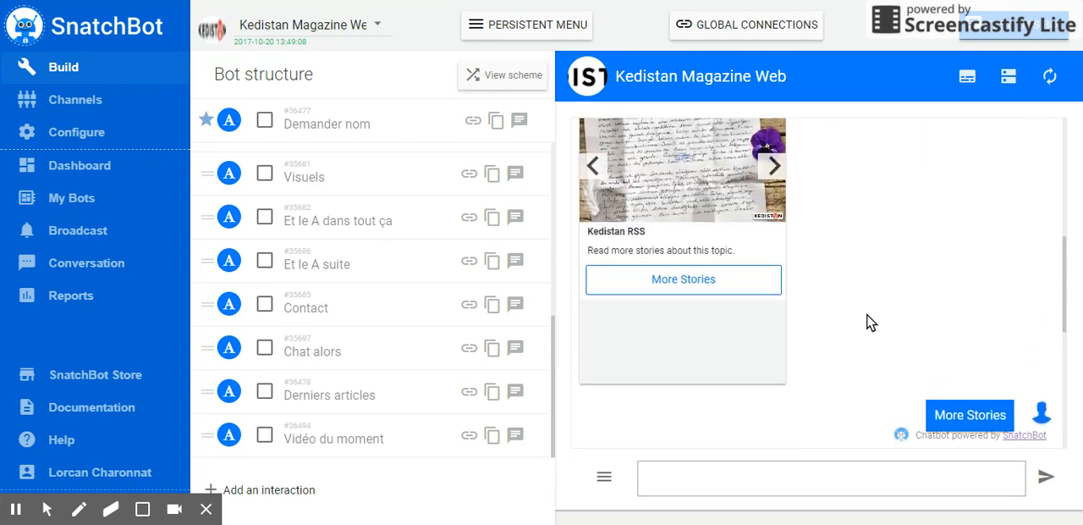